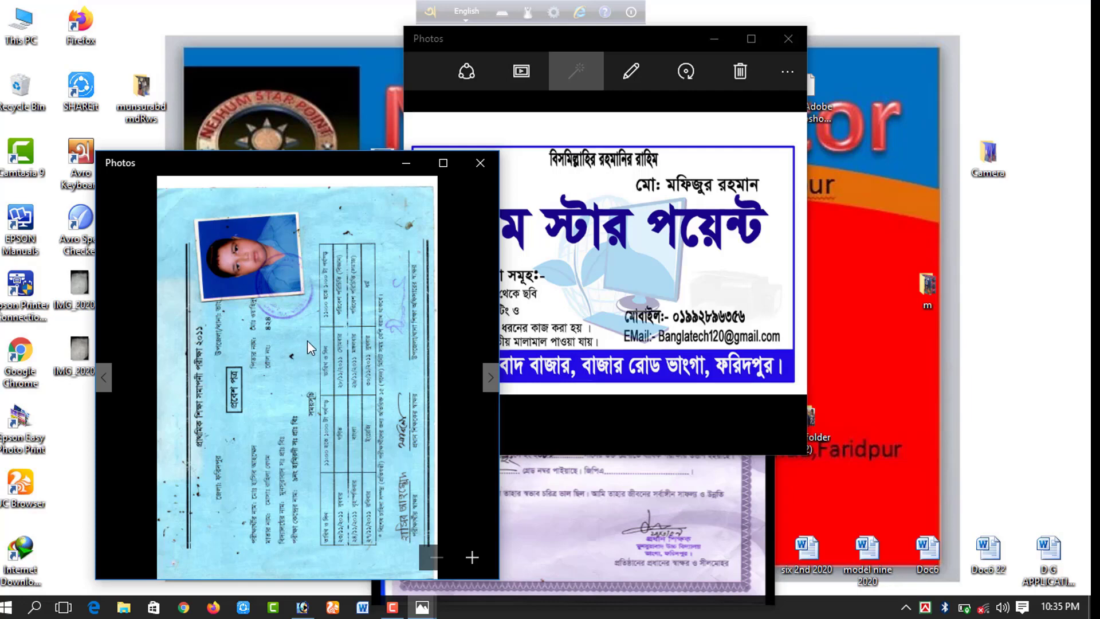
Step: Switch to Photoshop and maximize the Untitled-3 copy.png document window
mouse_move(309, 338)
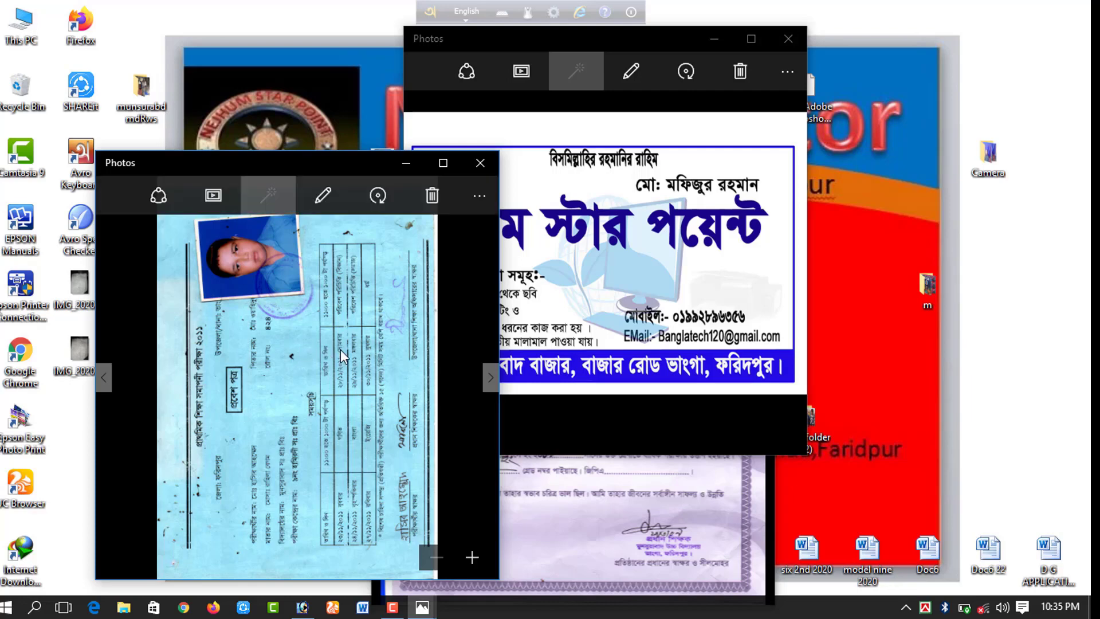
click(603, 476)
click(311, 455)
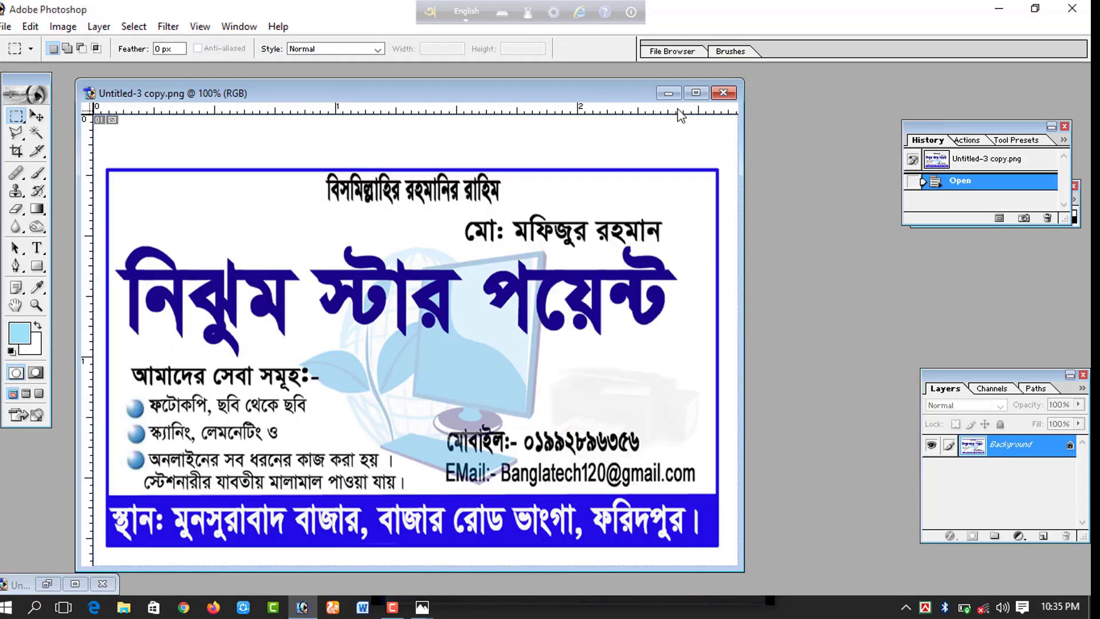
click(696, 93)
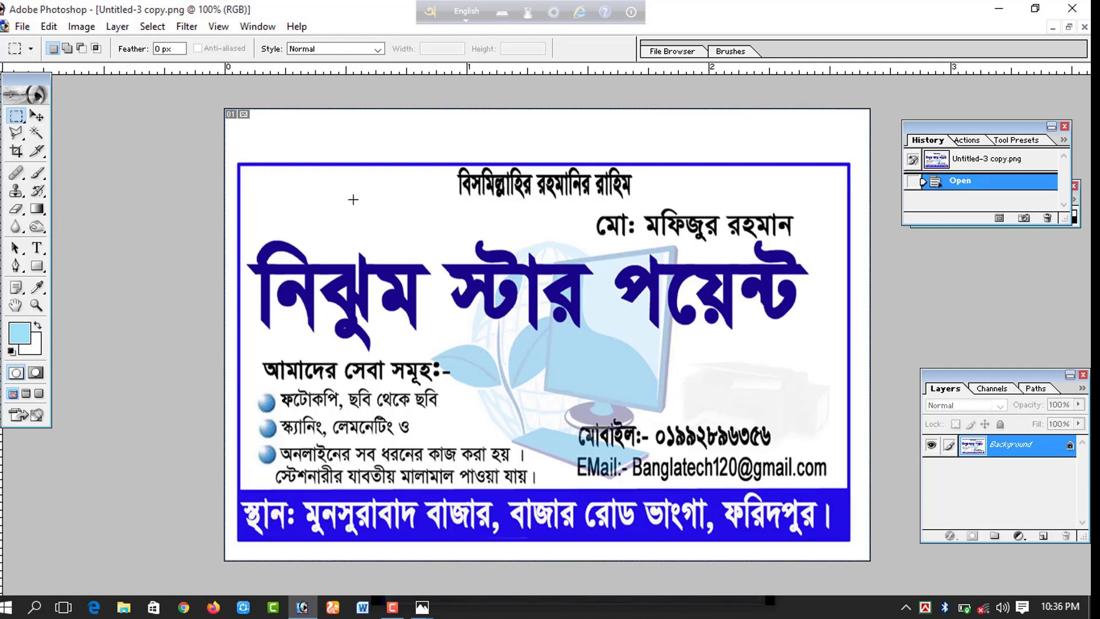
Step: Select the card's white areas with Color Range, sampling the white background at a fuzziness of 200
click(152, 27)
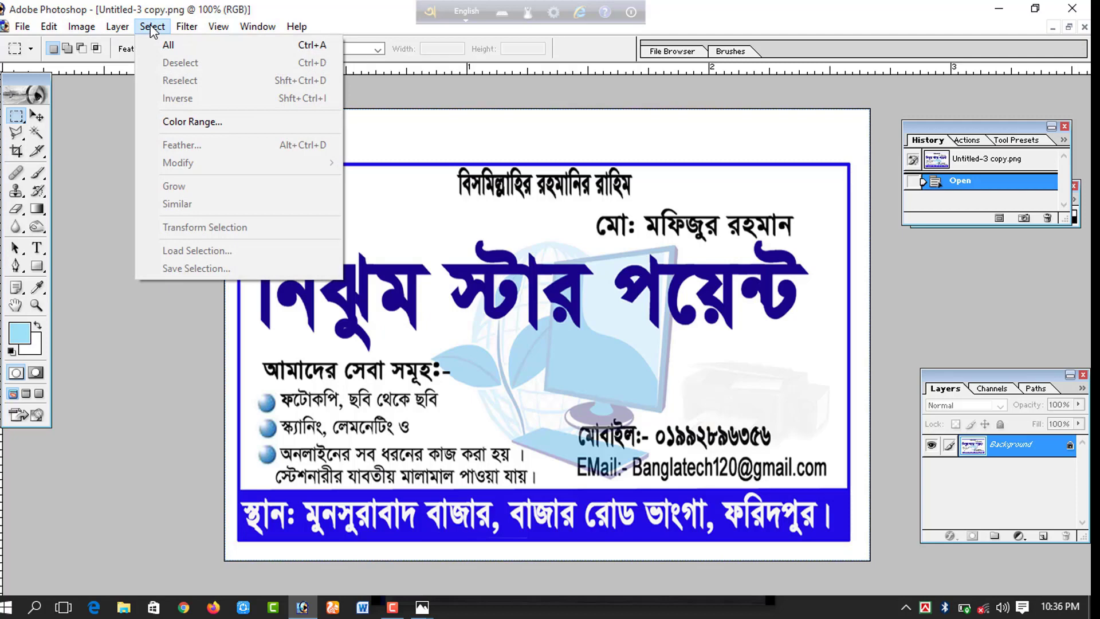
click(213, 121)
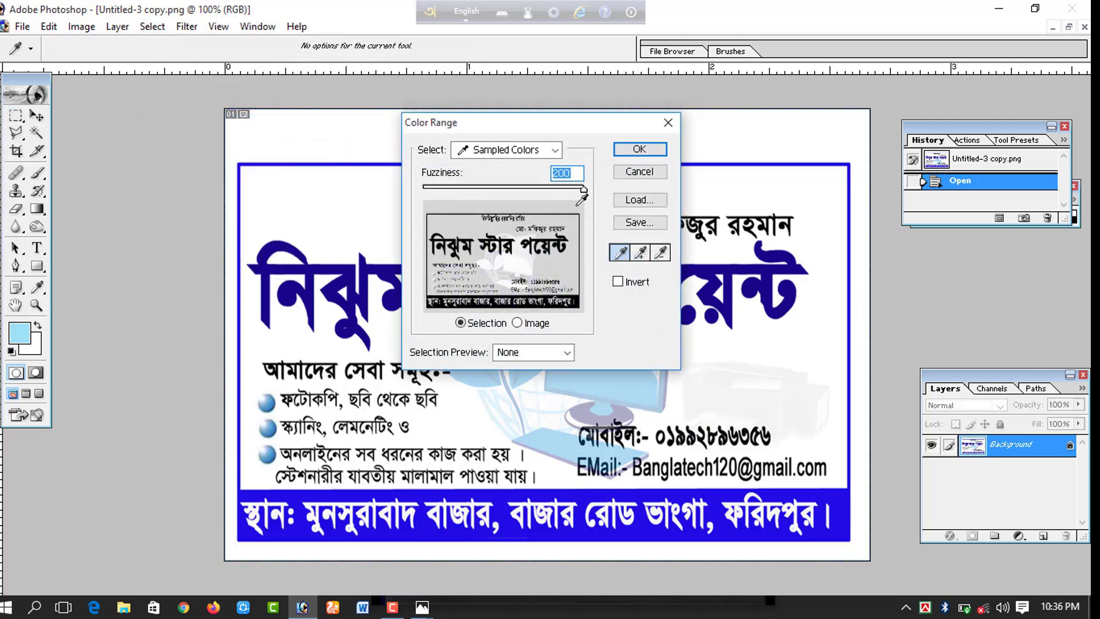
click(351, 210)
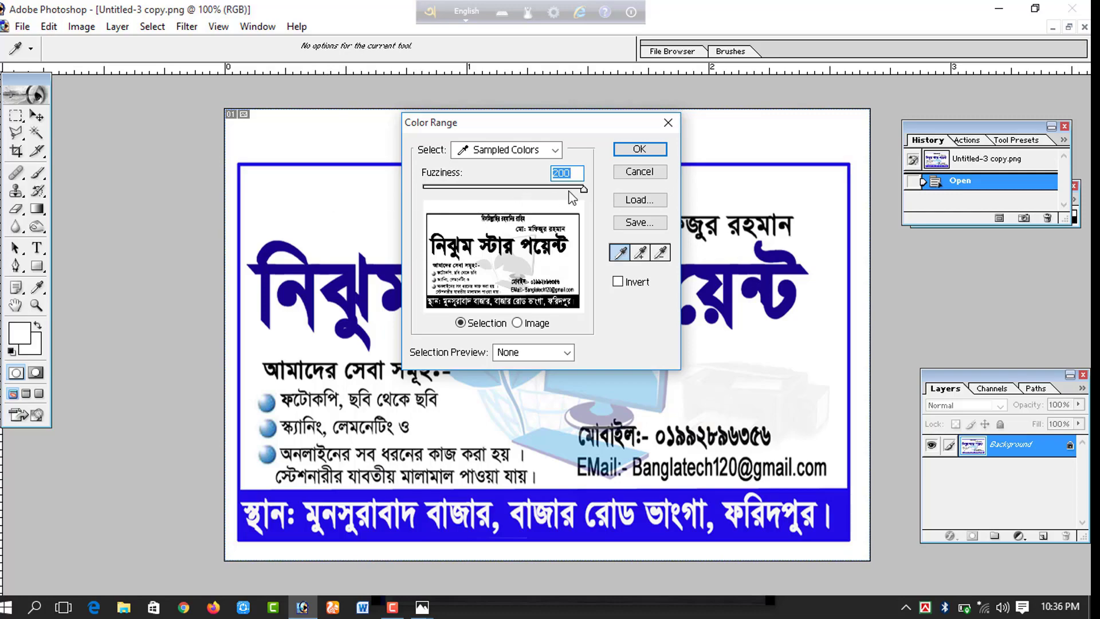
drag(584, 188, 620, 186)
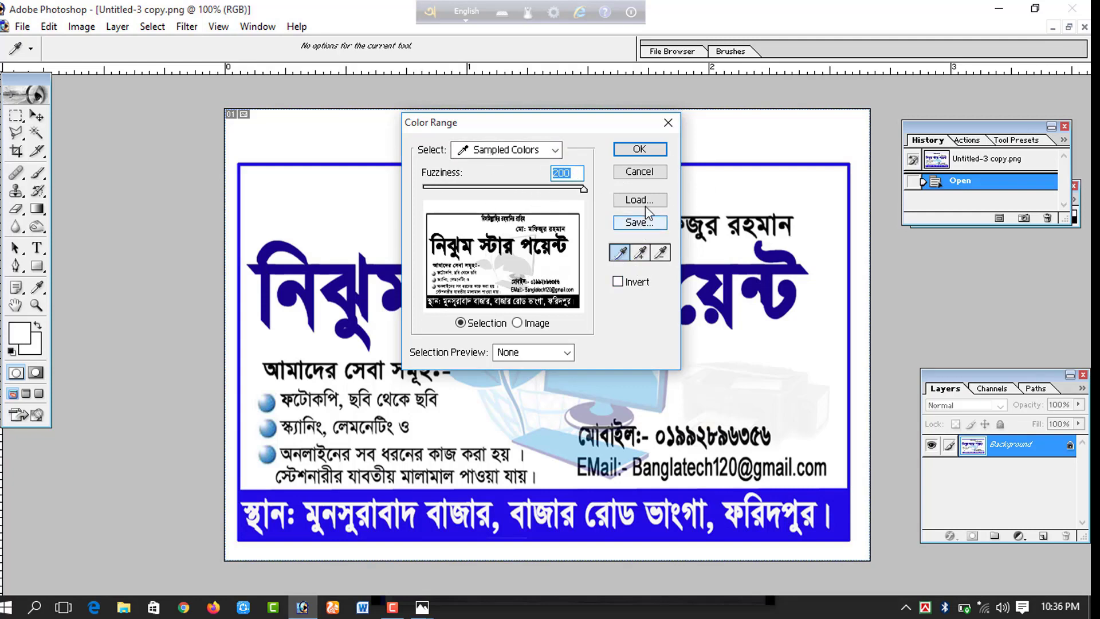
mouse_move(582, 189)
mouse_down()
mouse_move(414, 200)
mouse_move(586, 192)
mouse_up()
click(639, 149)
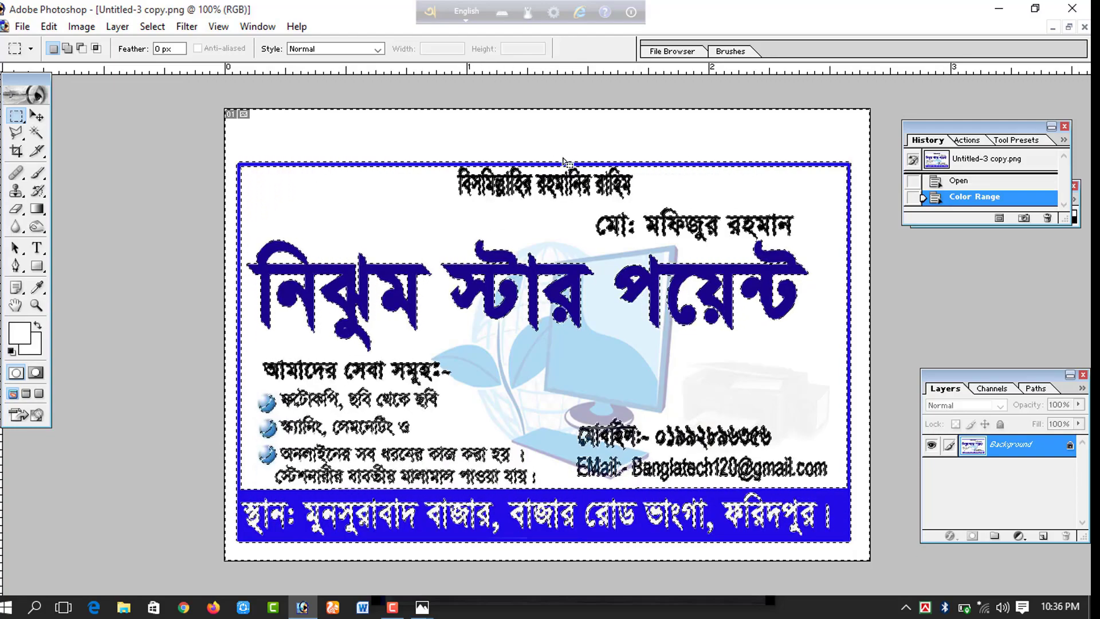
Step: Set the background color to red F40606, fill the selected white areas with it and deselect
click(35, 343)
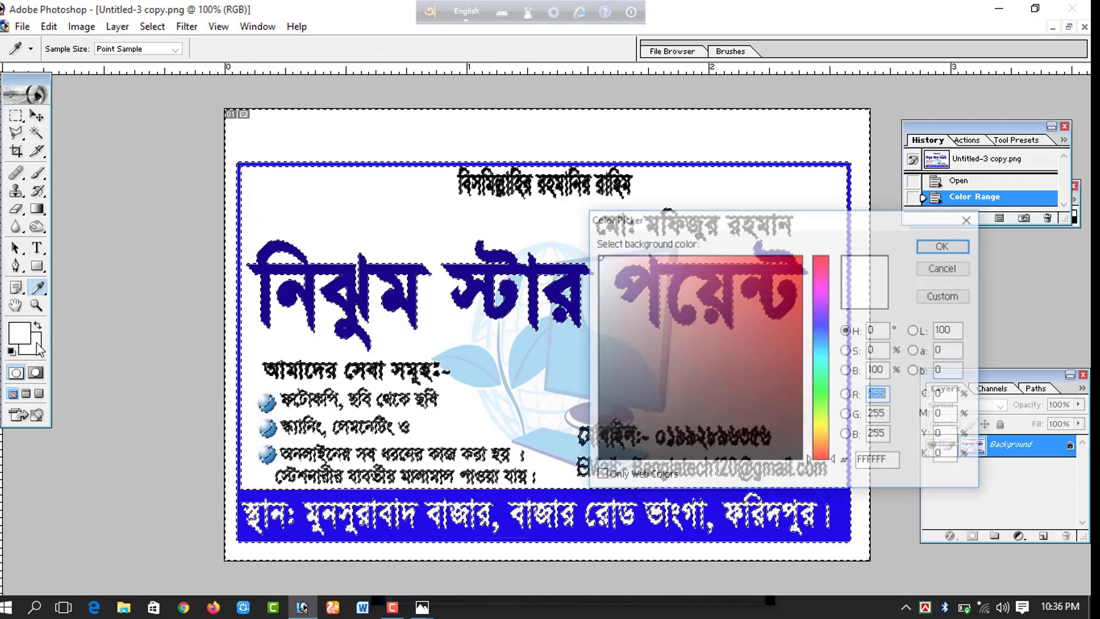
click(797, 264)
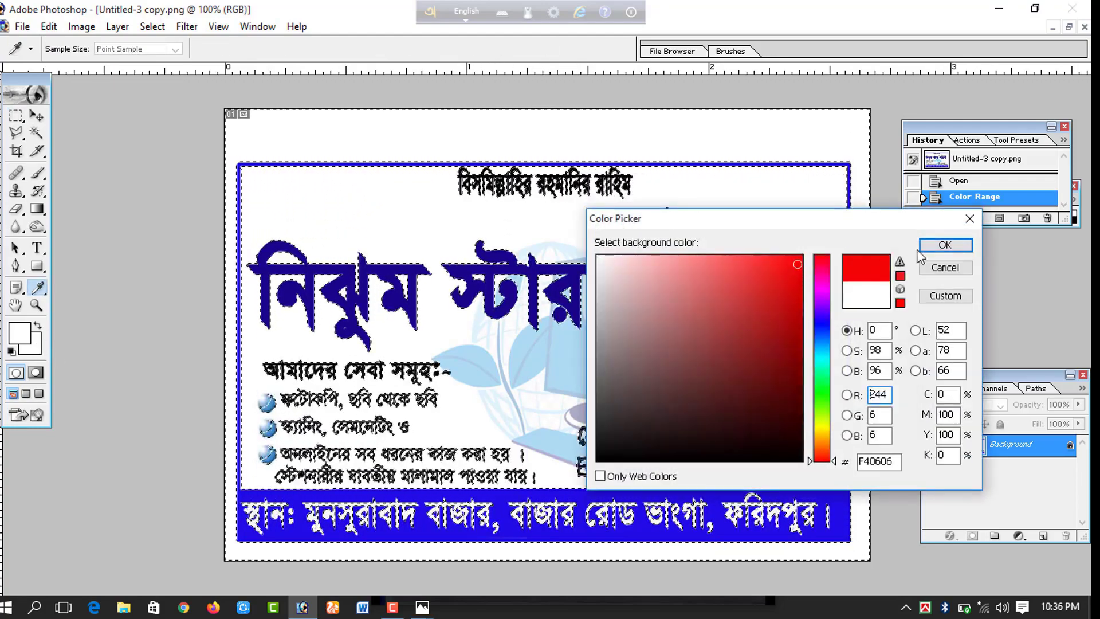
click(945, 244)
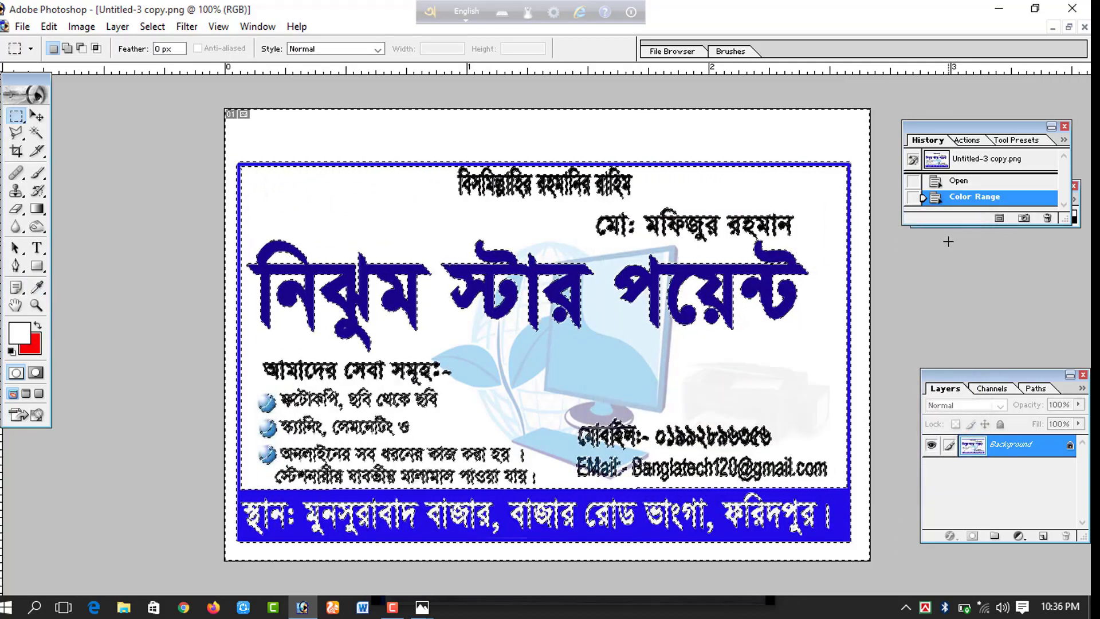
key(ctrl+BackSpace)
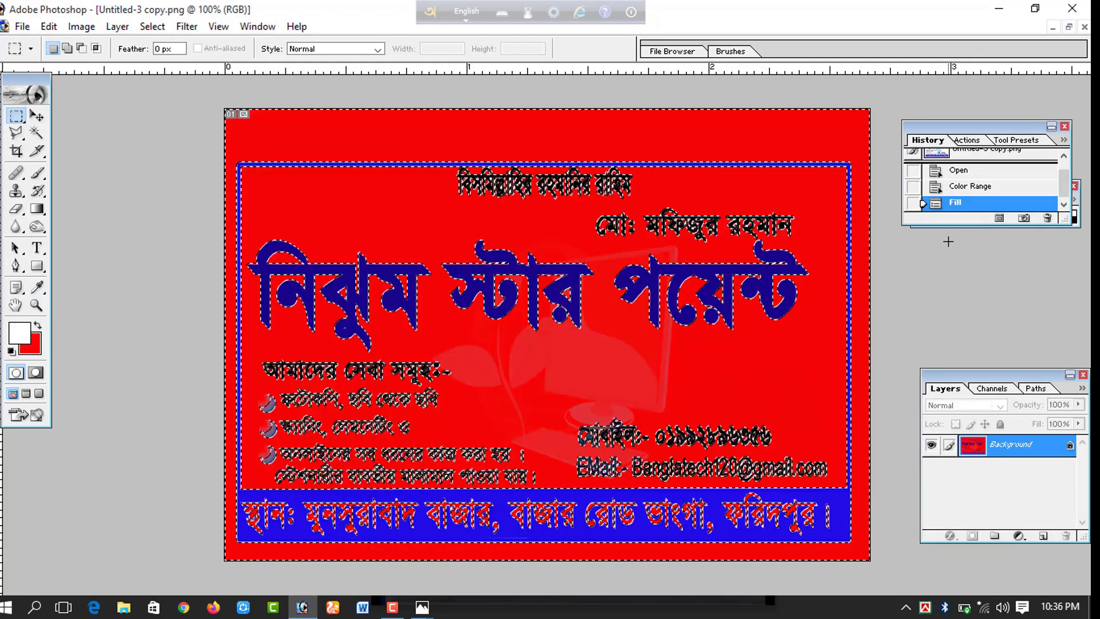
key(ctrl+d)
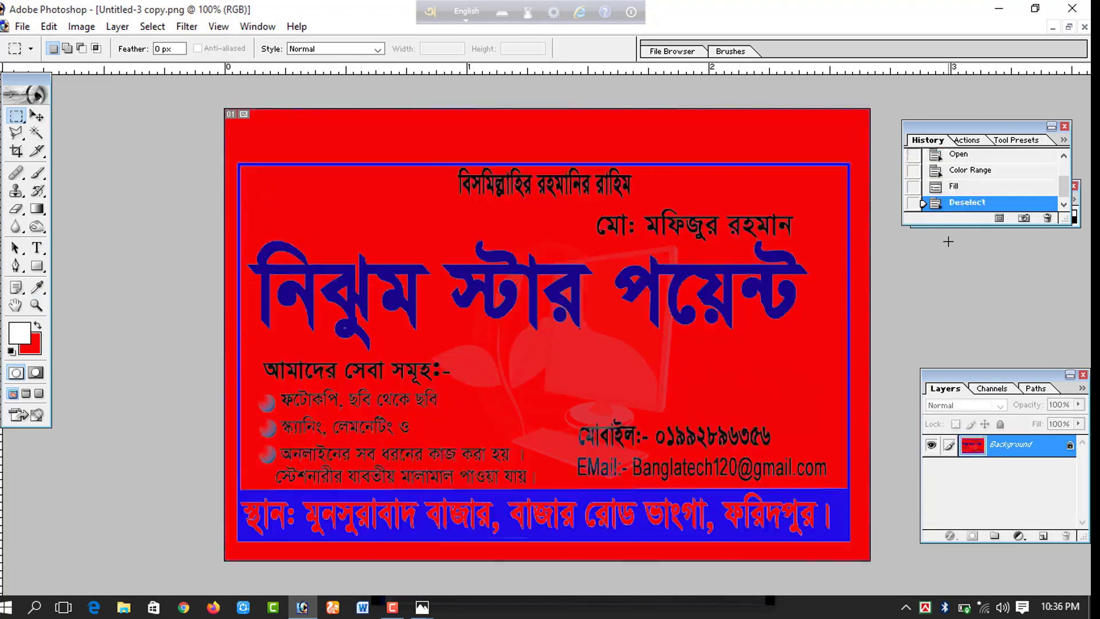
click(452, 362)
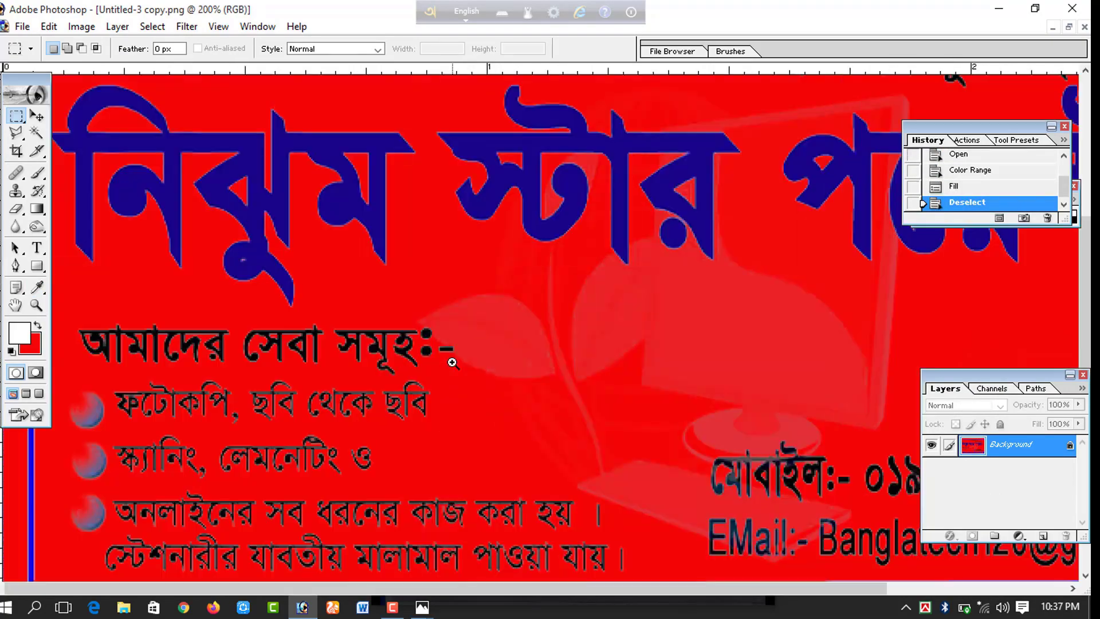
alt+click(452, 337)
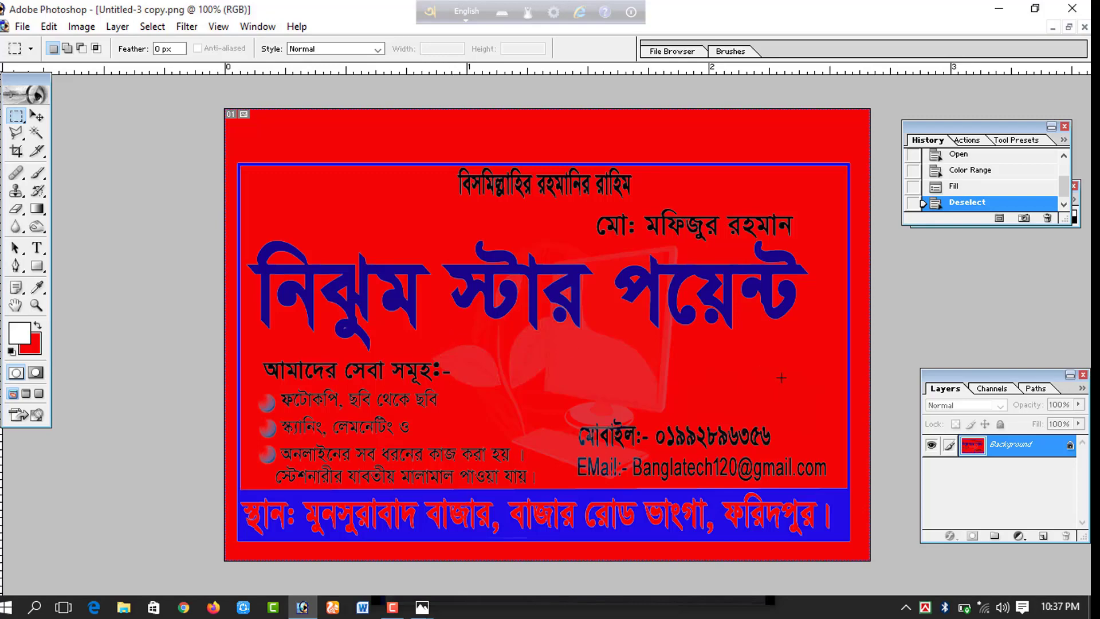
alt+click(670, 374)
click(665, 373)
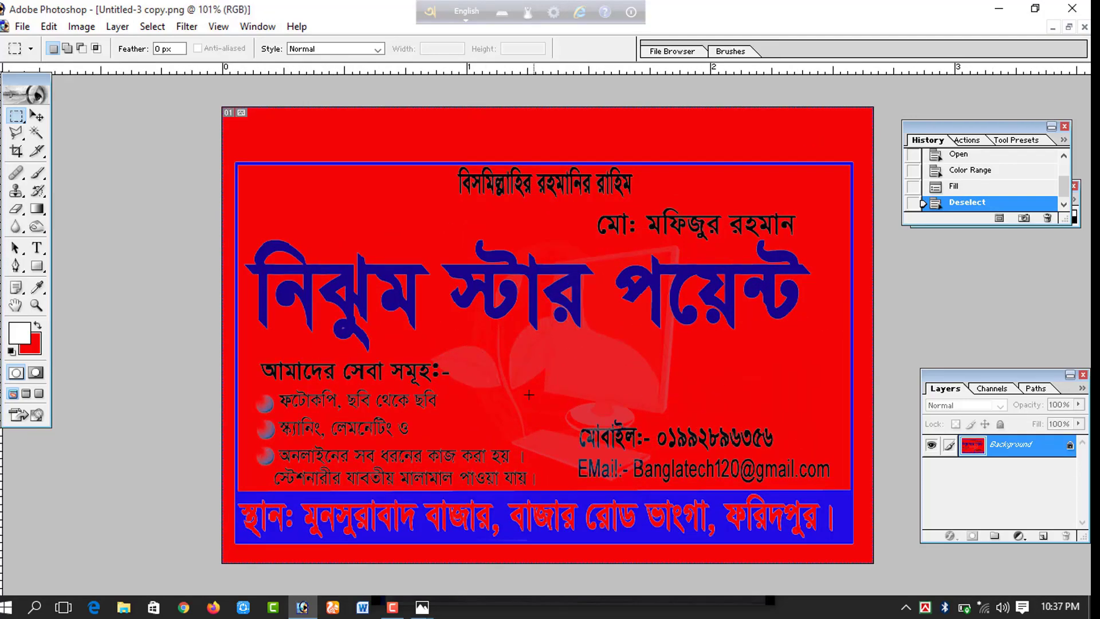
key(ctrl+plus)
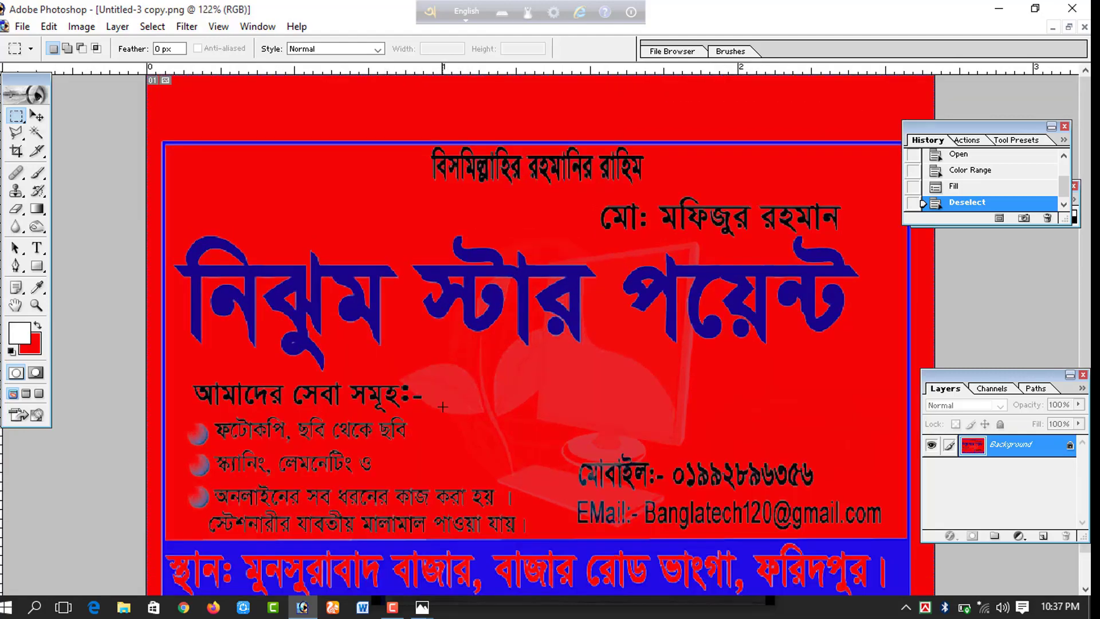
ctrl+alt+click(459, 367)
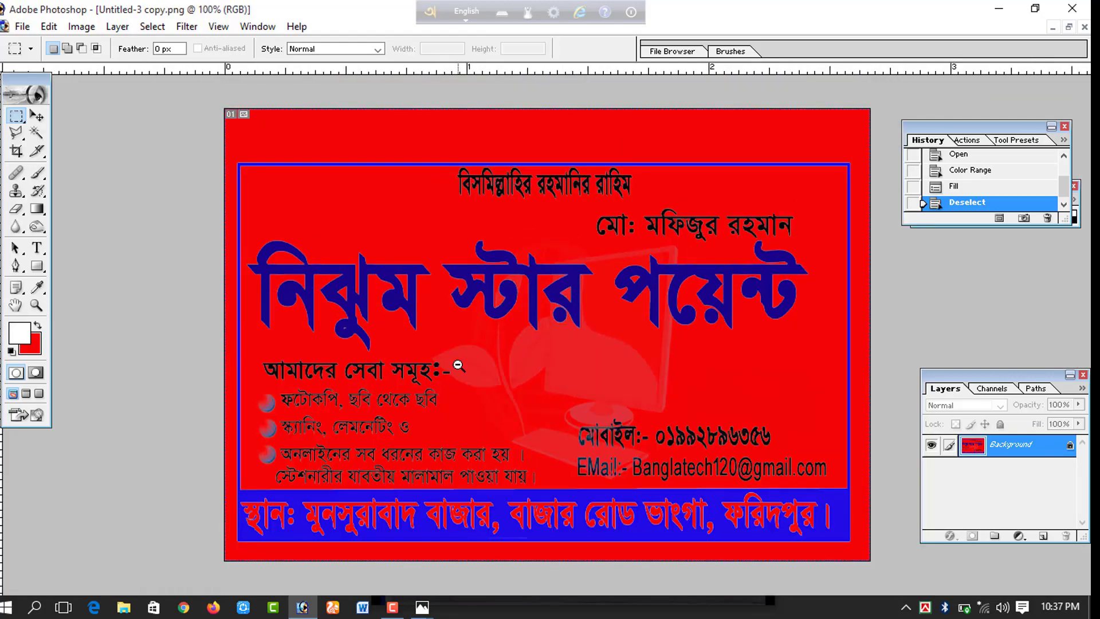
Step: Undo the red fill of the white areas and clear the restored selection
key(ctrl+alt+z)
key(ctrl+alt+z)
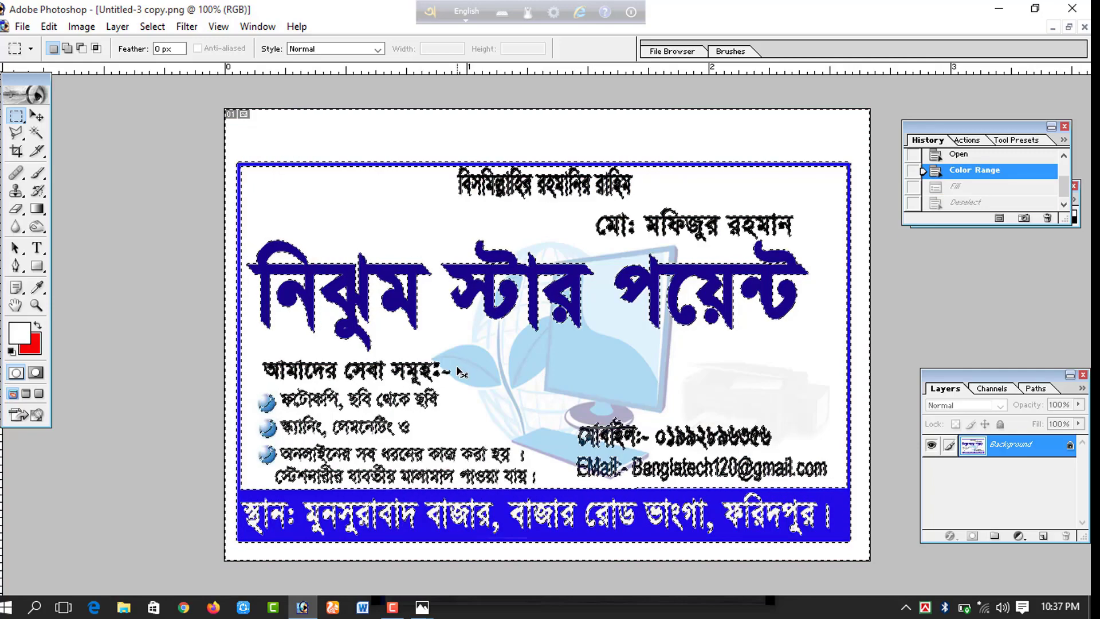
key(ctrl+d)
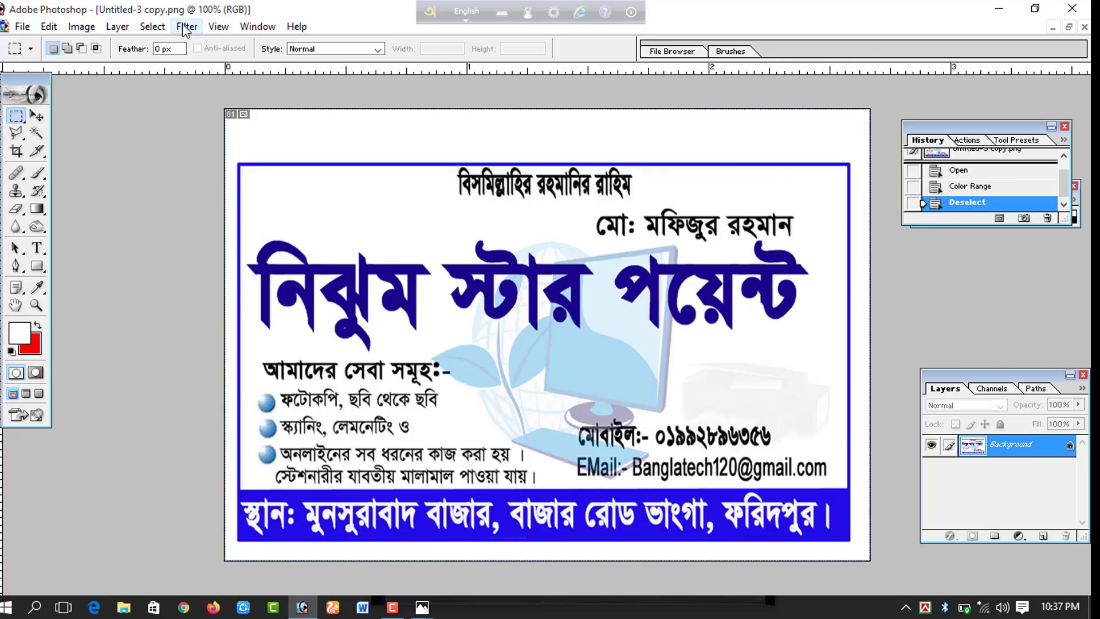
Step: Select the card's black text with Color Range by sampling the black of the services heading
click(152, 27)
click(195, 122)
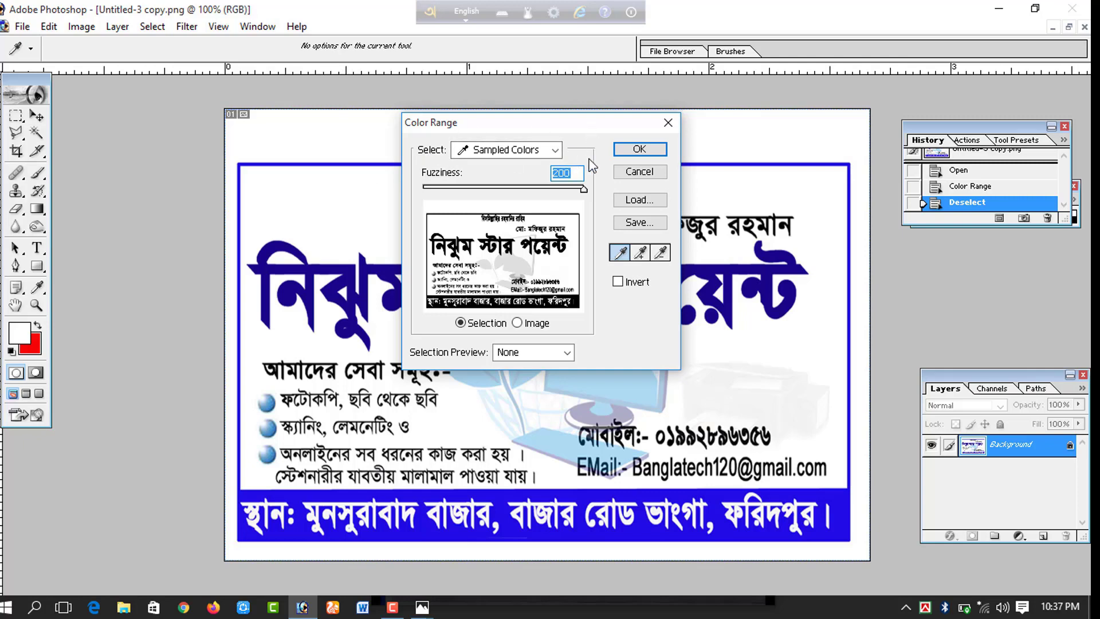
click(342, 266)
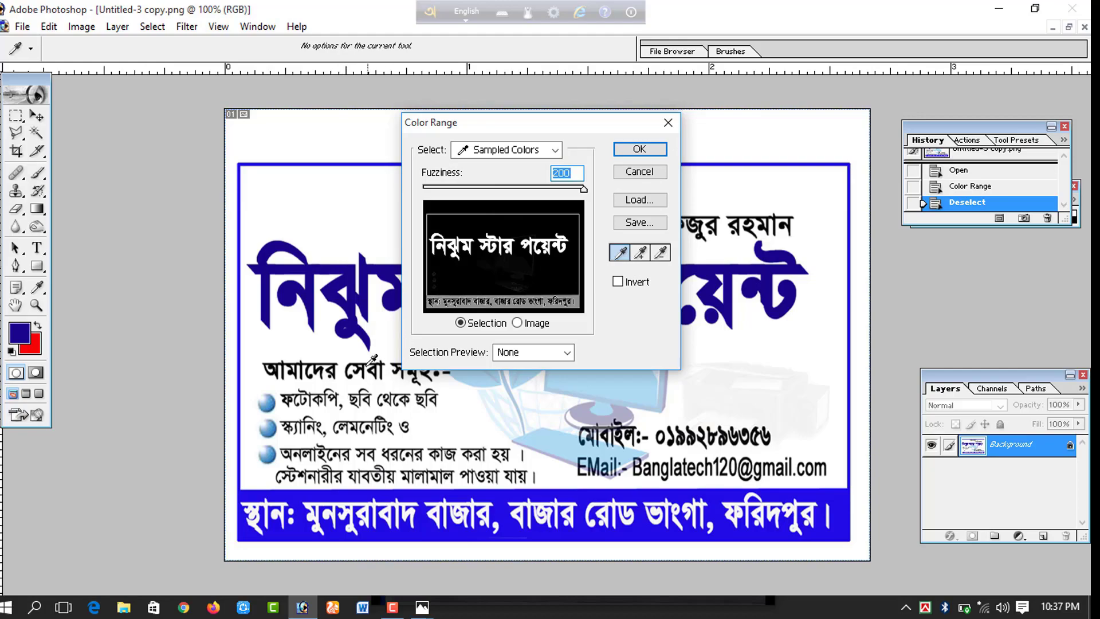
click(328, 361)
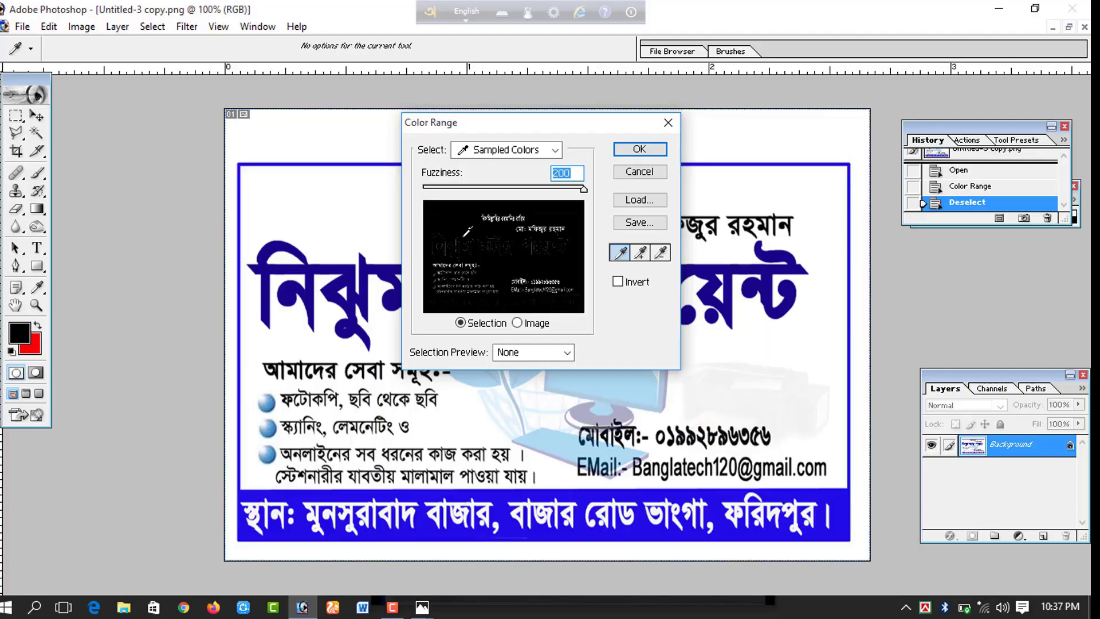
click(659, 151)
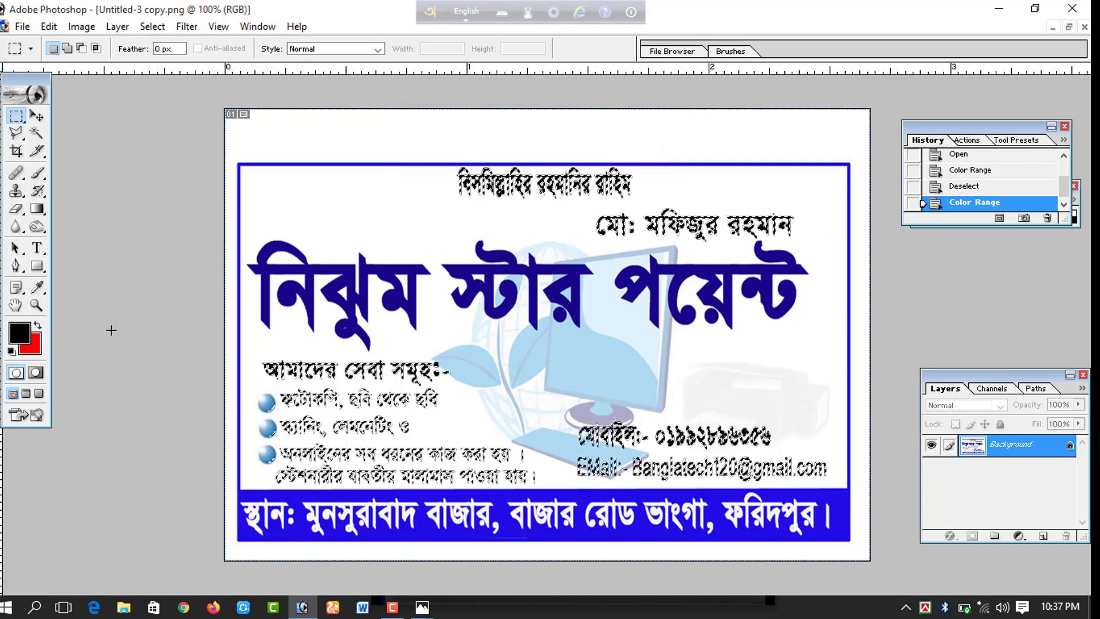
Step: Set the background color to a slightly darker red, fill the selected black text with it and deselect
click(34, 347)
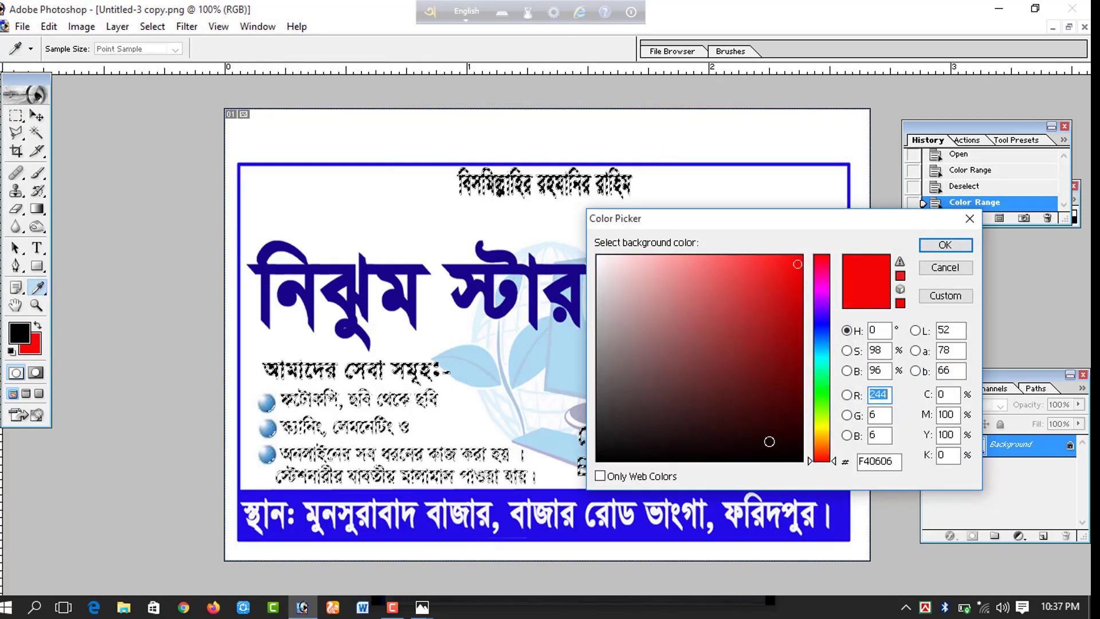
click(951, 244)
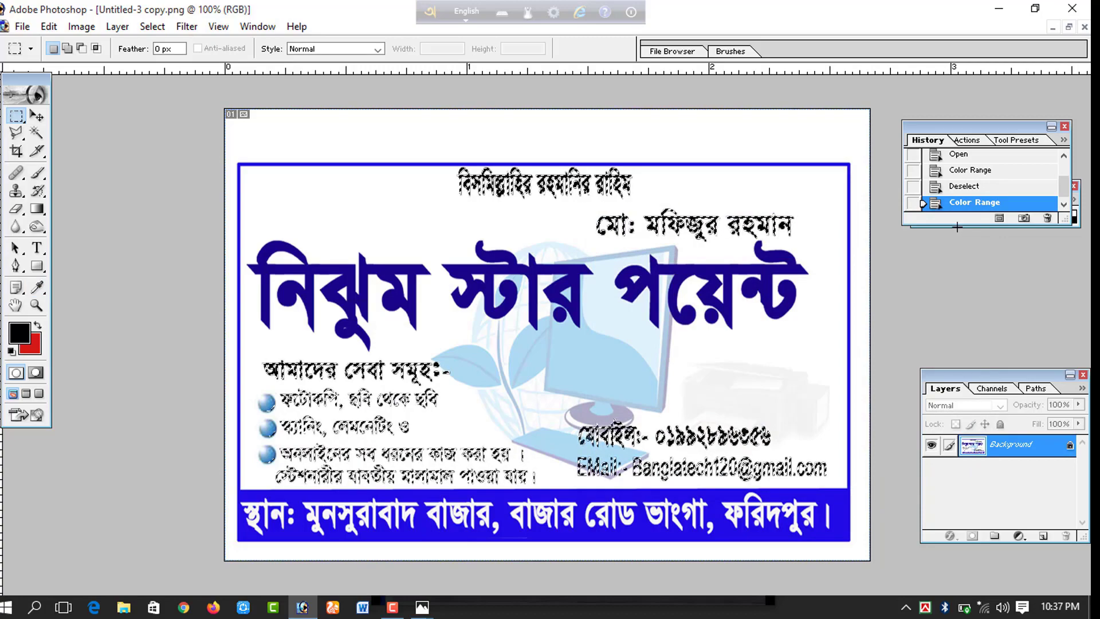
key(ctrl+BackSpace)
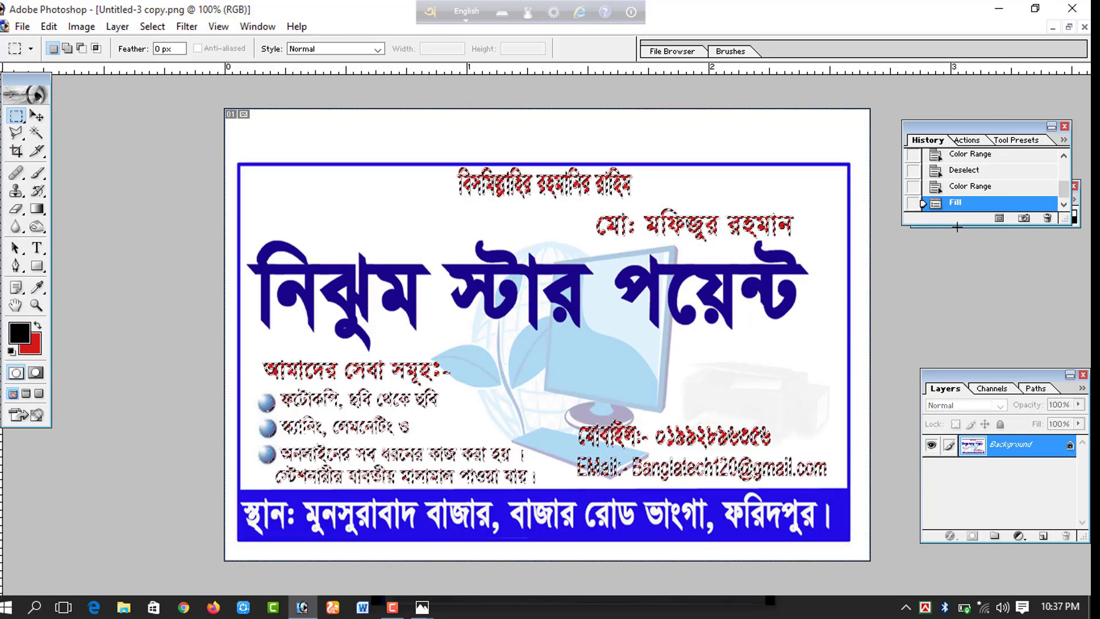
key(ctrl+d)
key(ctrl+plus)
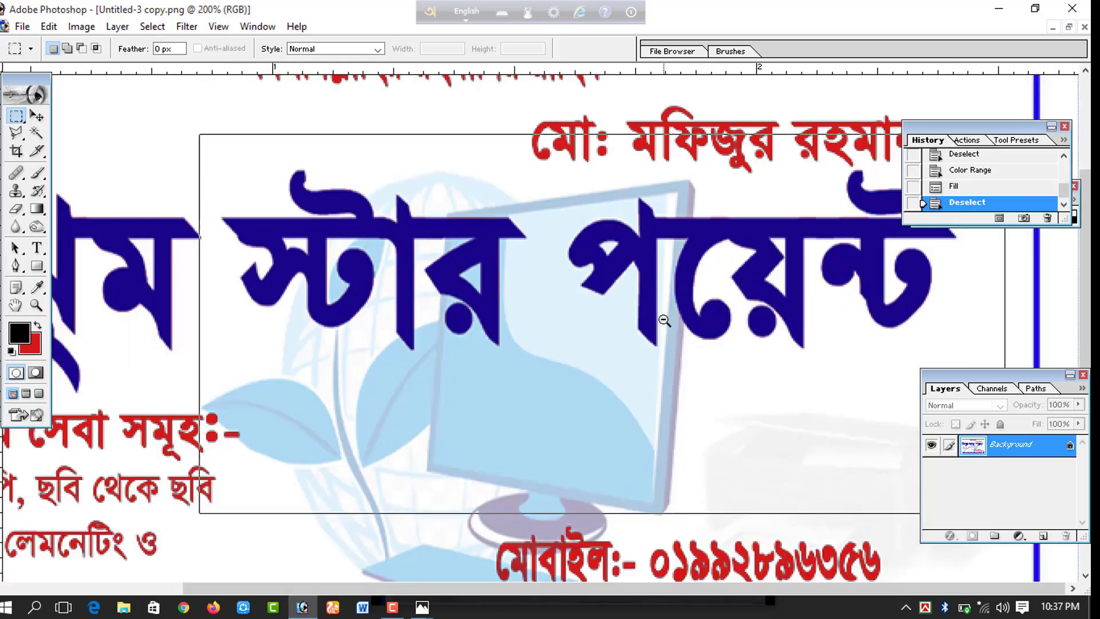
key(ctrl+minus)
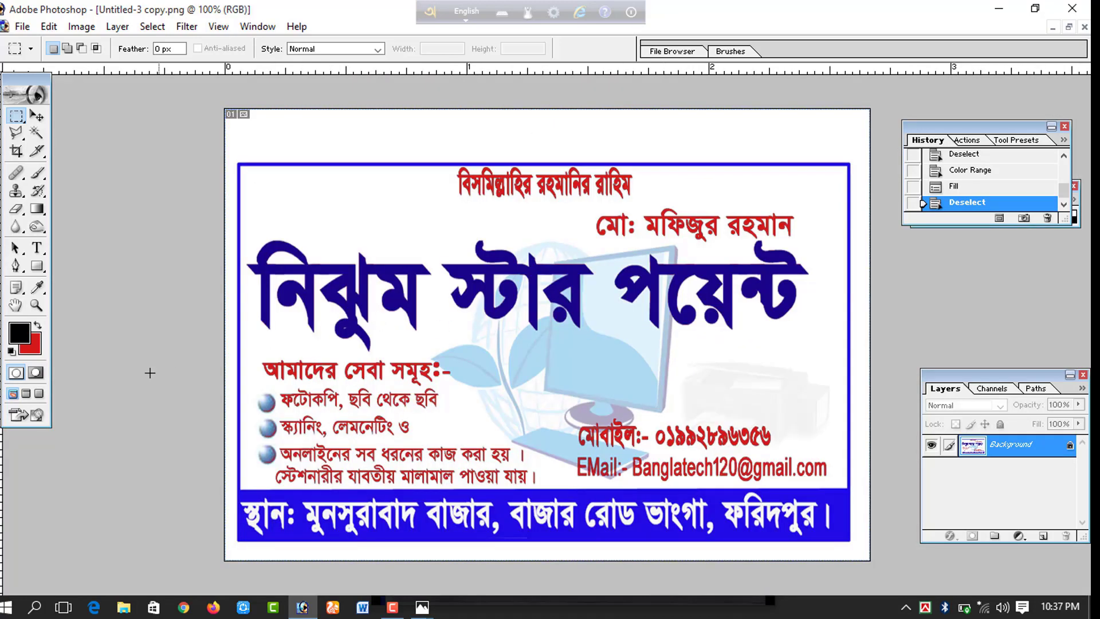
Step: Select the large title's dark blue with Color Range, fill the selection with the red background color and deselect
click(35, 349)
click(966, 220)
click(151, 27)
click(174, 122)
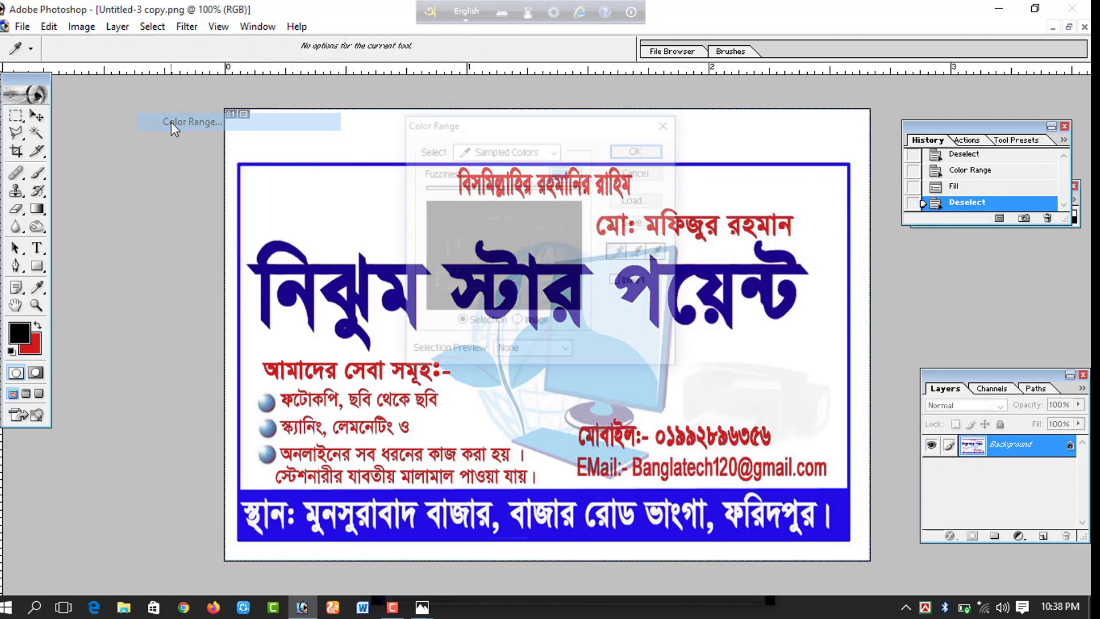
click(343, 281)
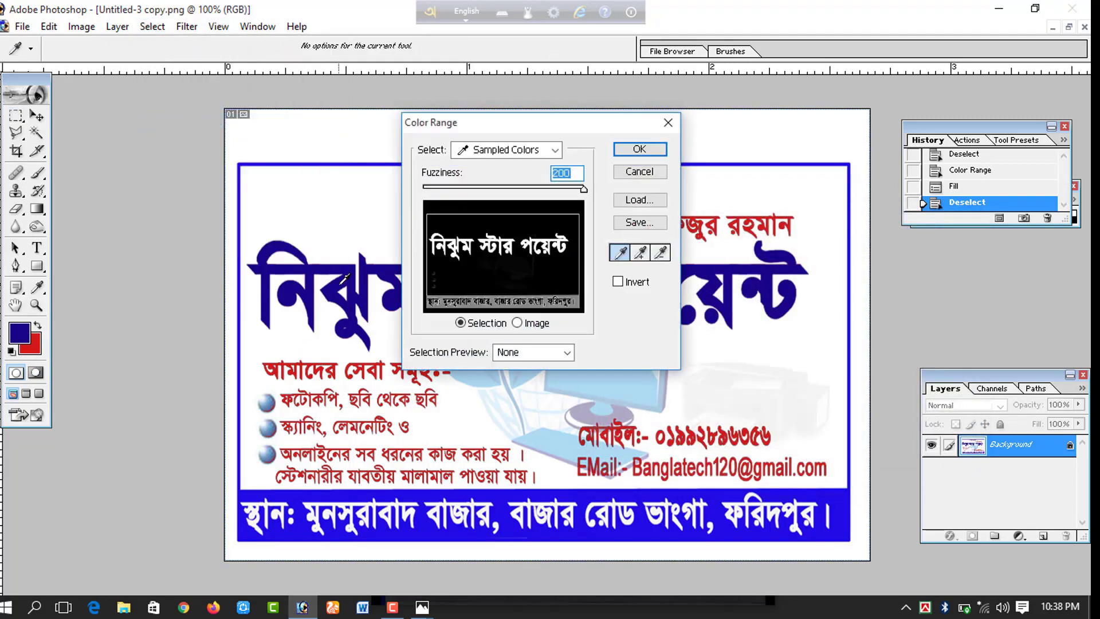
click(636, 151)
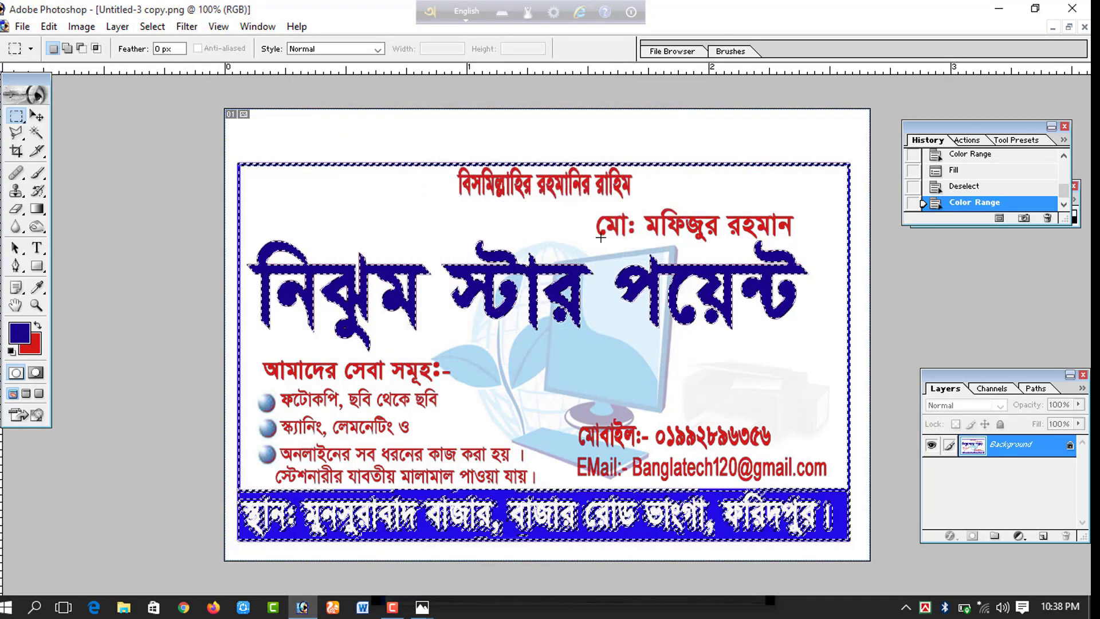
key(ctrl+BackSpace)
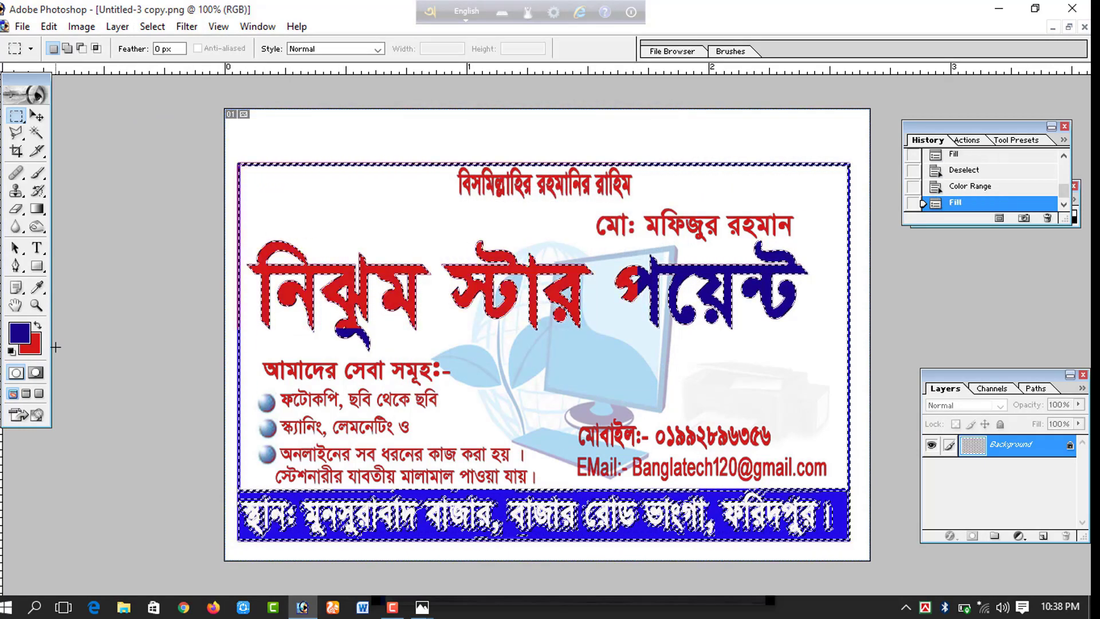
key(ctrl+d)
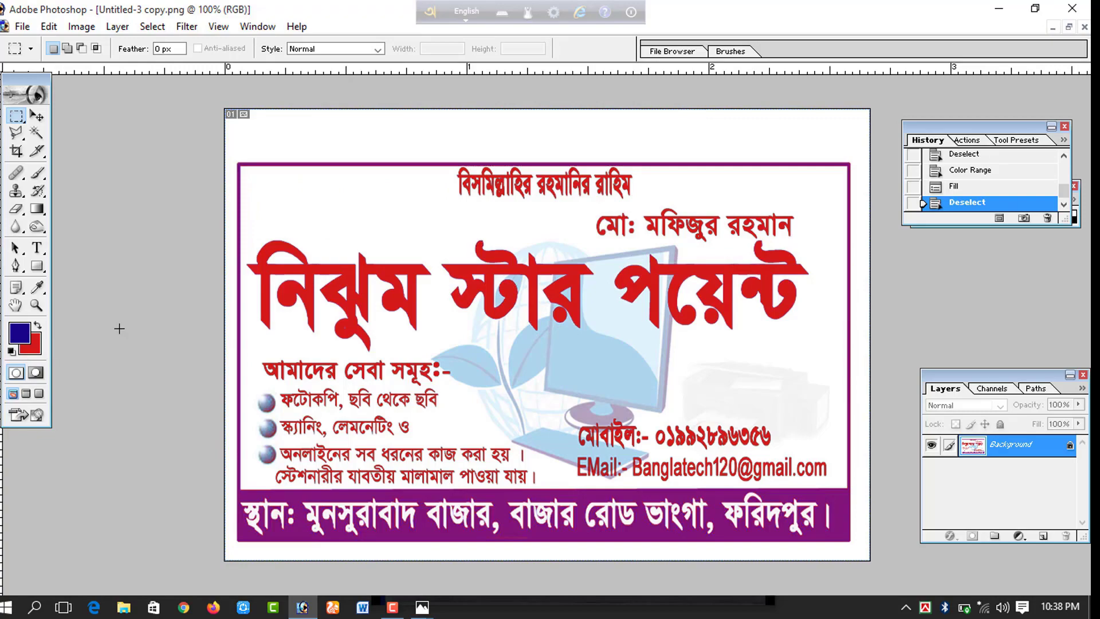
key(ctrl+0)
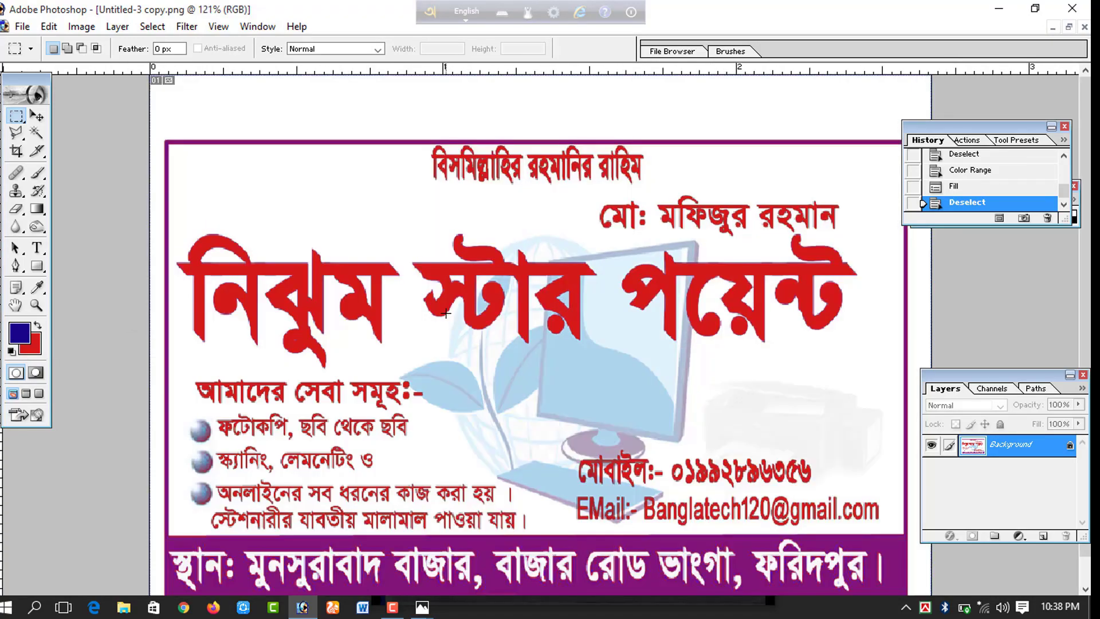
Step: Open the desktop image Untitled-4 - Copy.jpg in Photoshop and maximize its document window
key(ctrl+minus)
key(ctrl+minus)
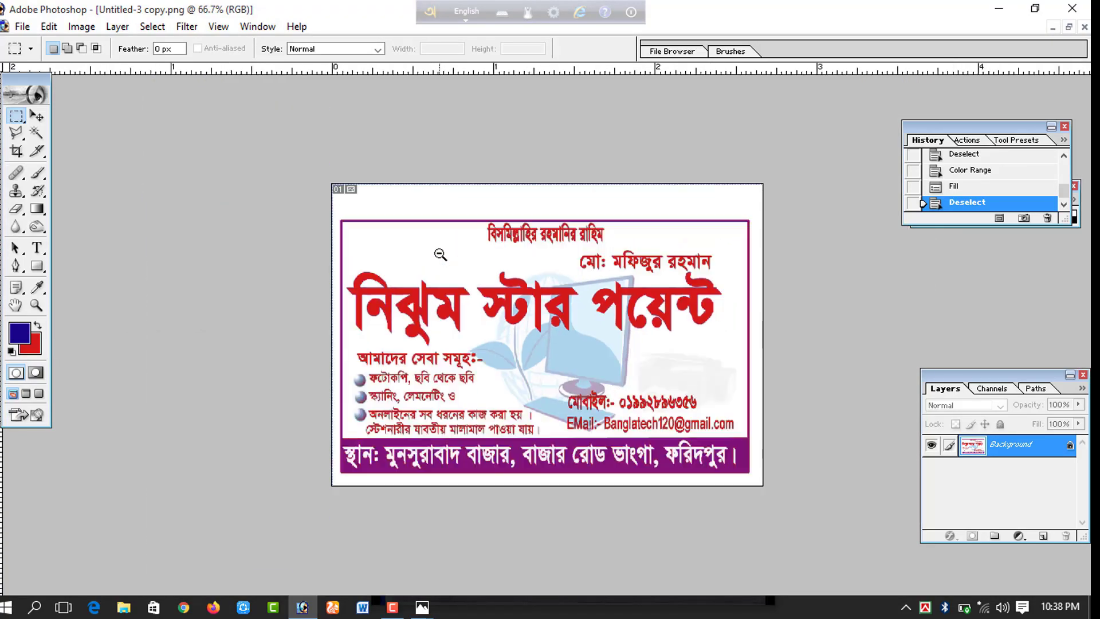
ctrl+click(440, 253)
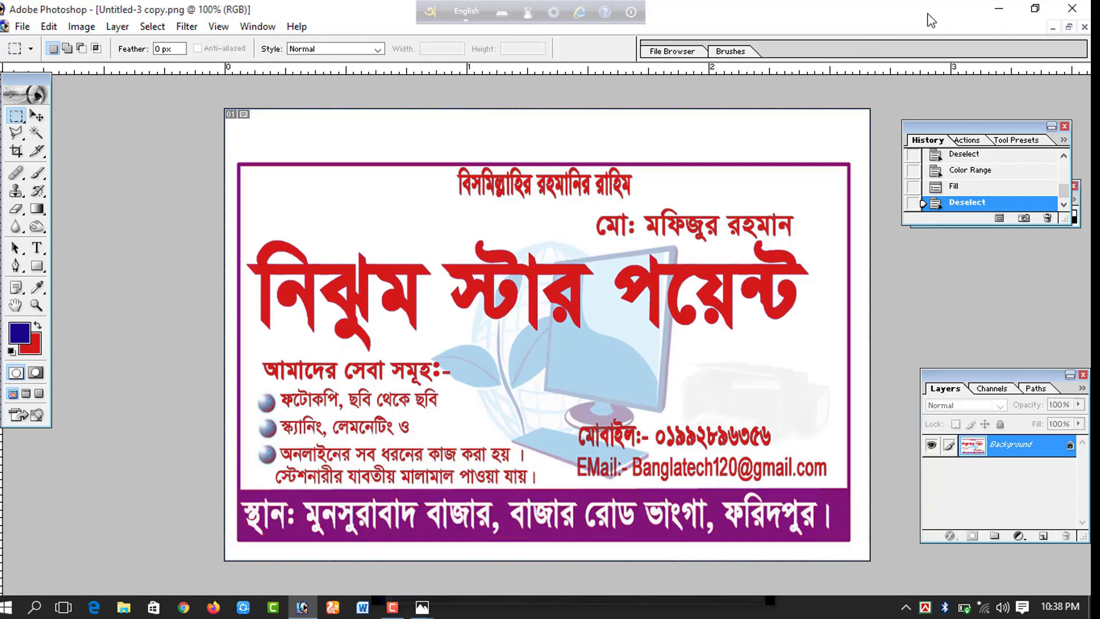
click(998, 8)
key(super+d)
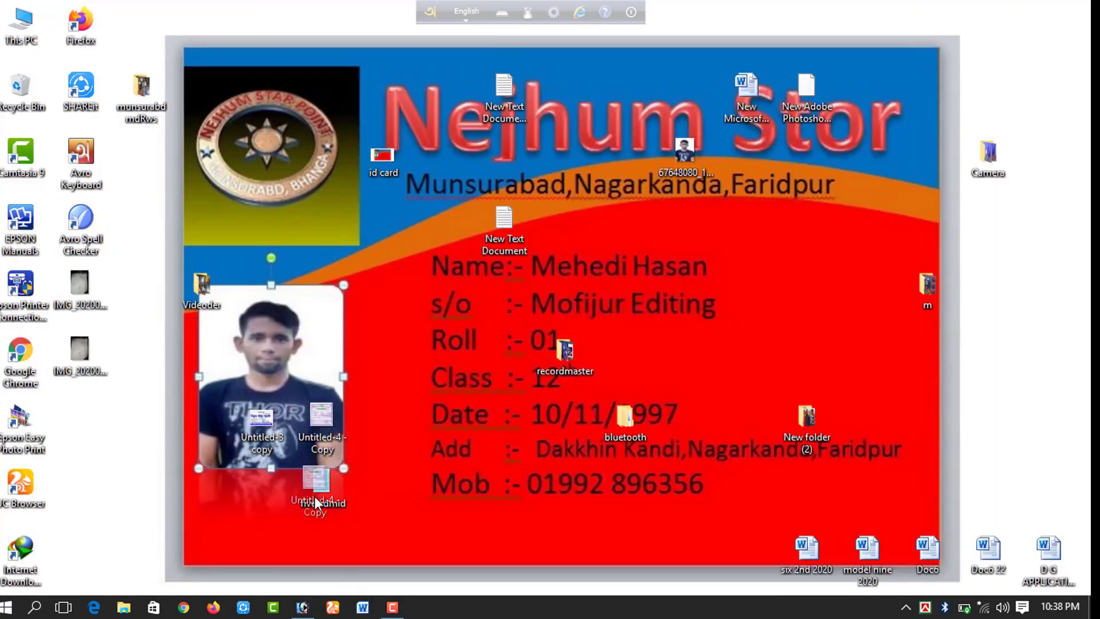
drag(345, 572, 344, 366)
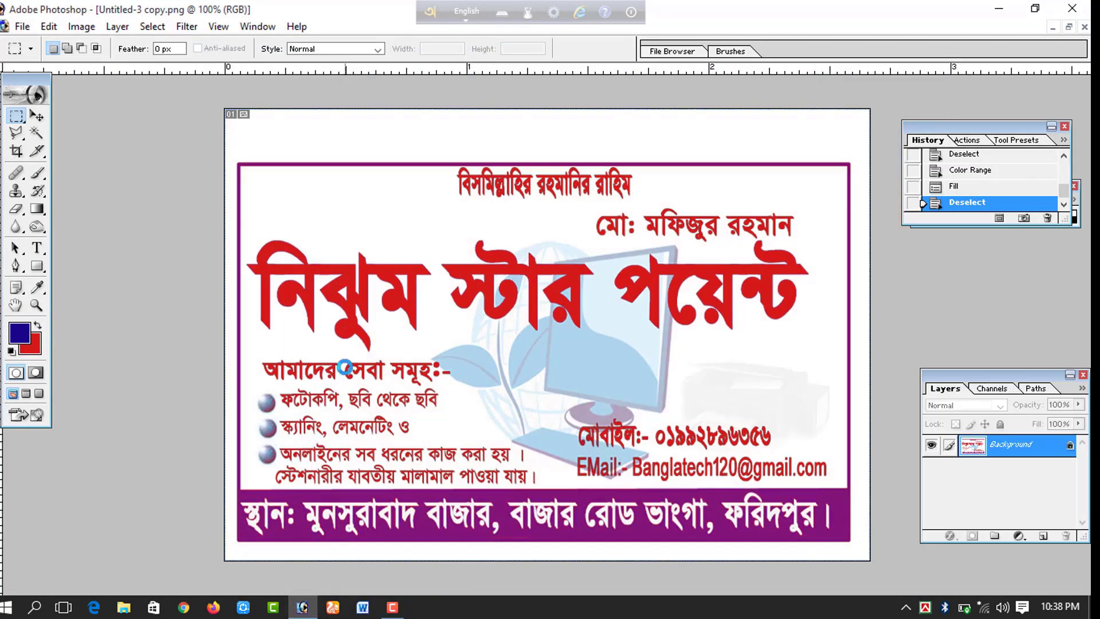
click(391, 99)
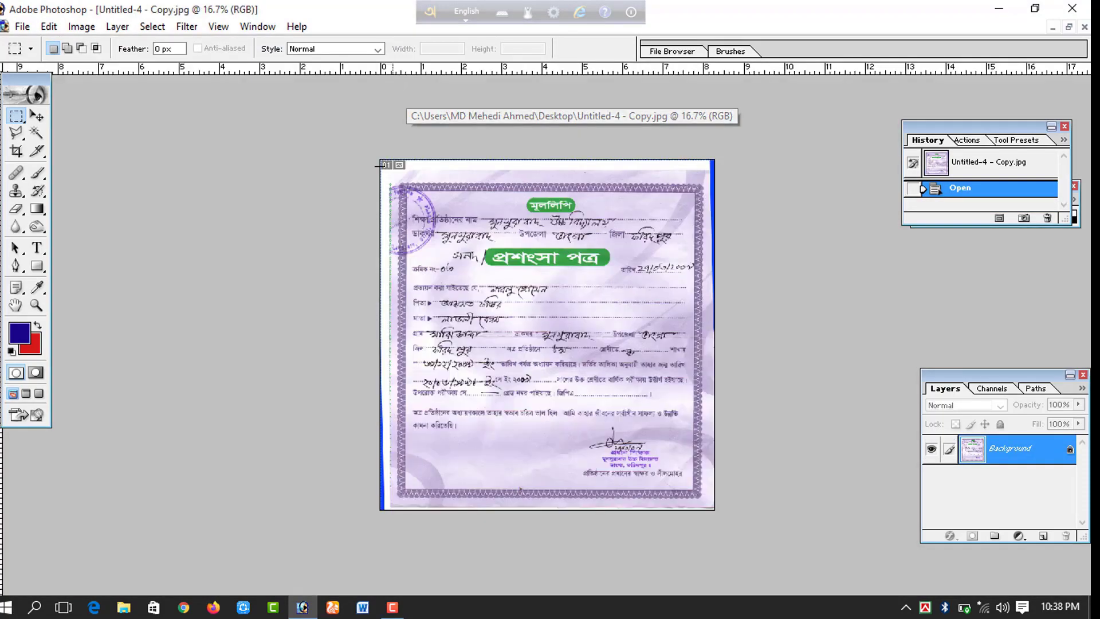
Step: Crop the scanned certificate just outside its decorative border, trimming away the blue scan edges and the white strip above
key(ctrl+plus)
key(ctrl+plus)
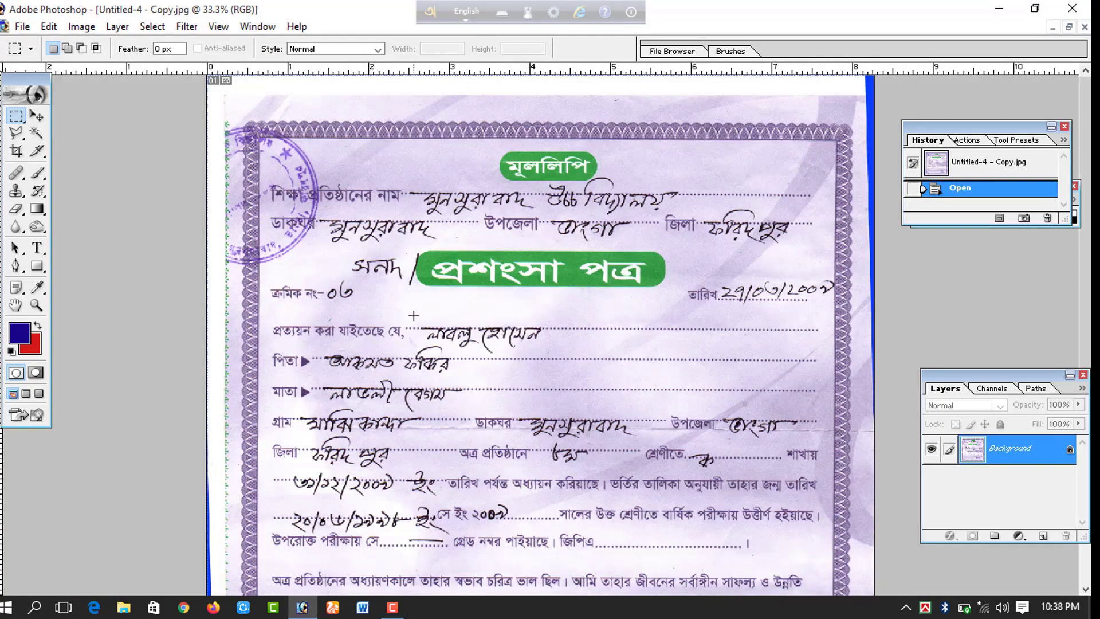
key(ctrl+minus)
key(ctrl+minus)
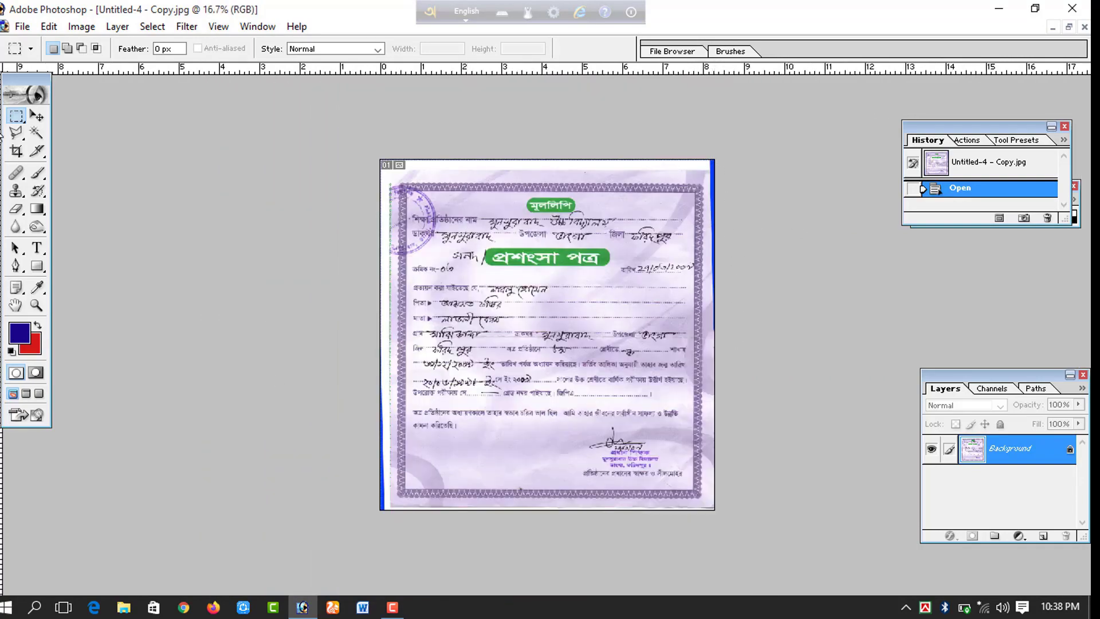
click(16, 151)
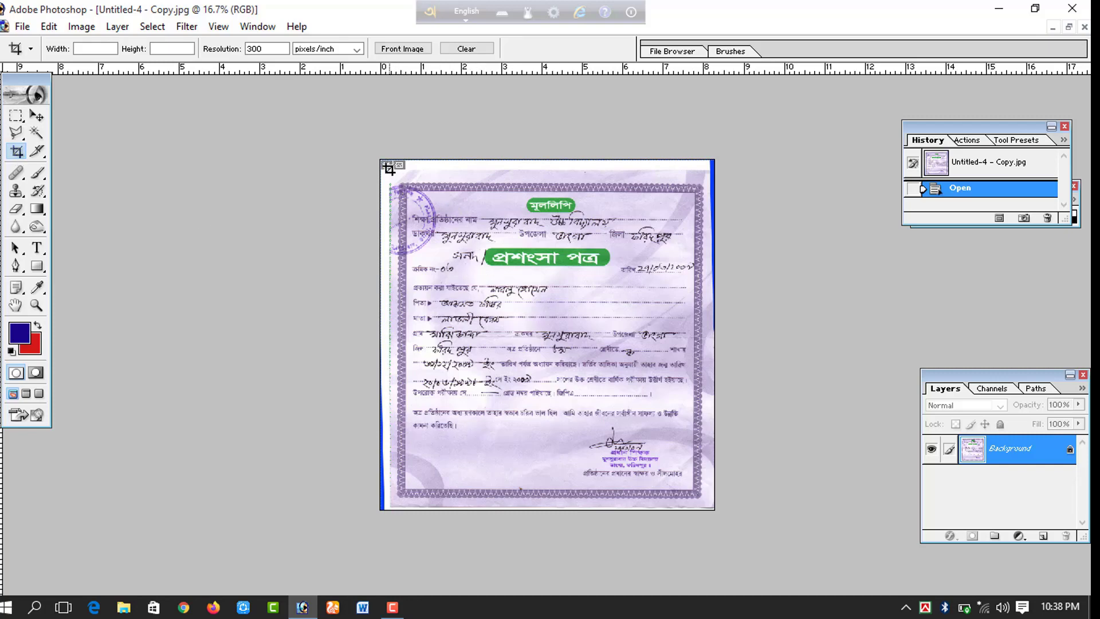
drag(389, 169, 706, 508)
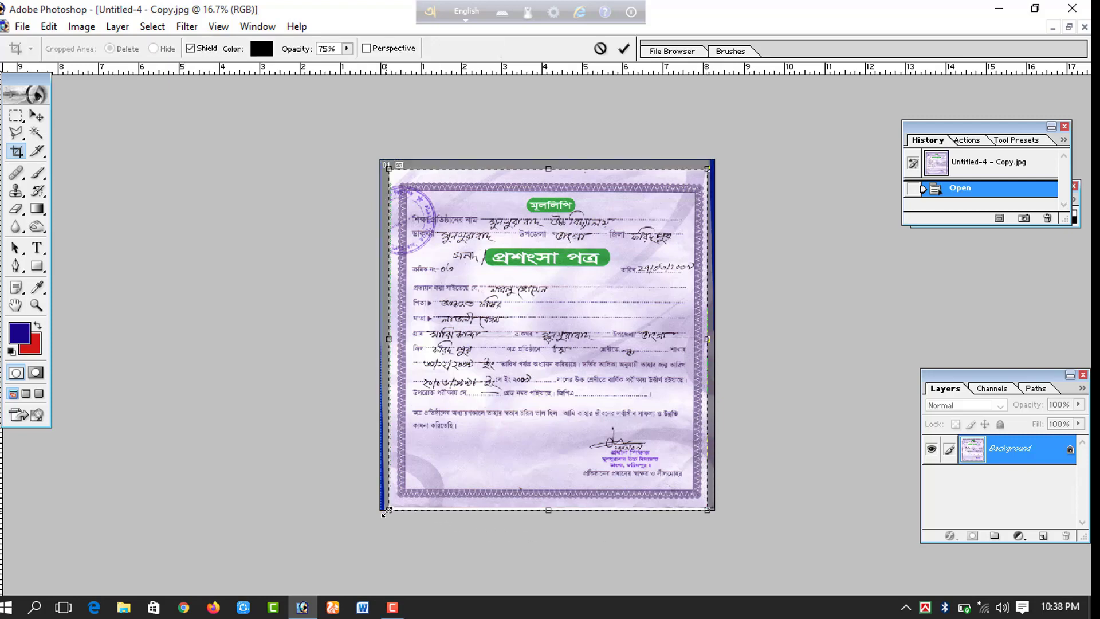
drag(385, 512, 390, 502)
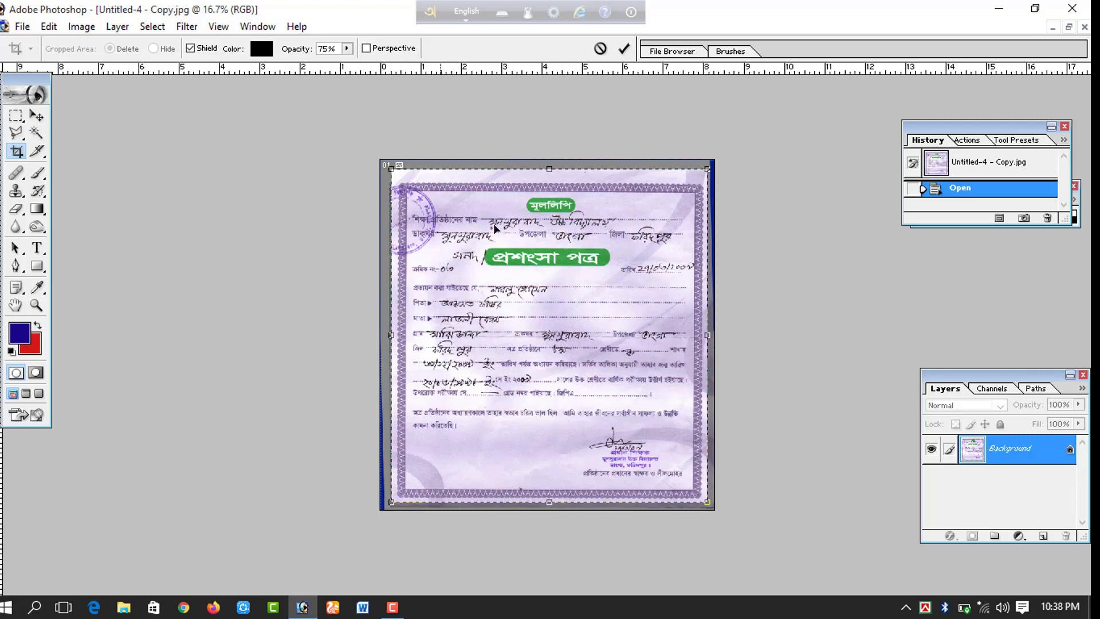
drag(547, 164, 545, 170)
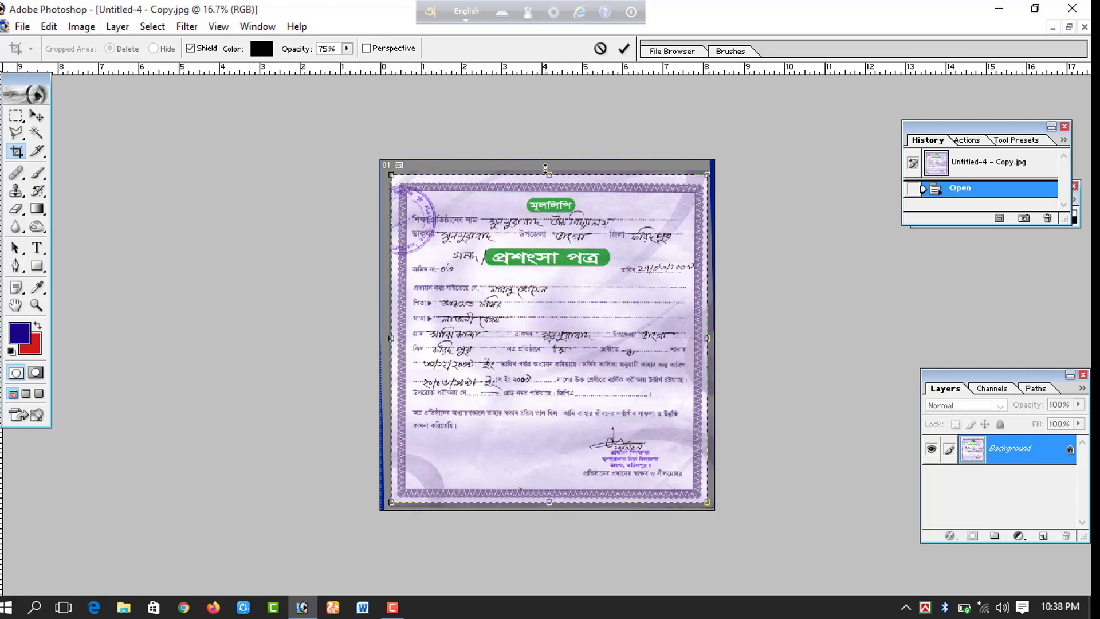
key(Return)
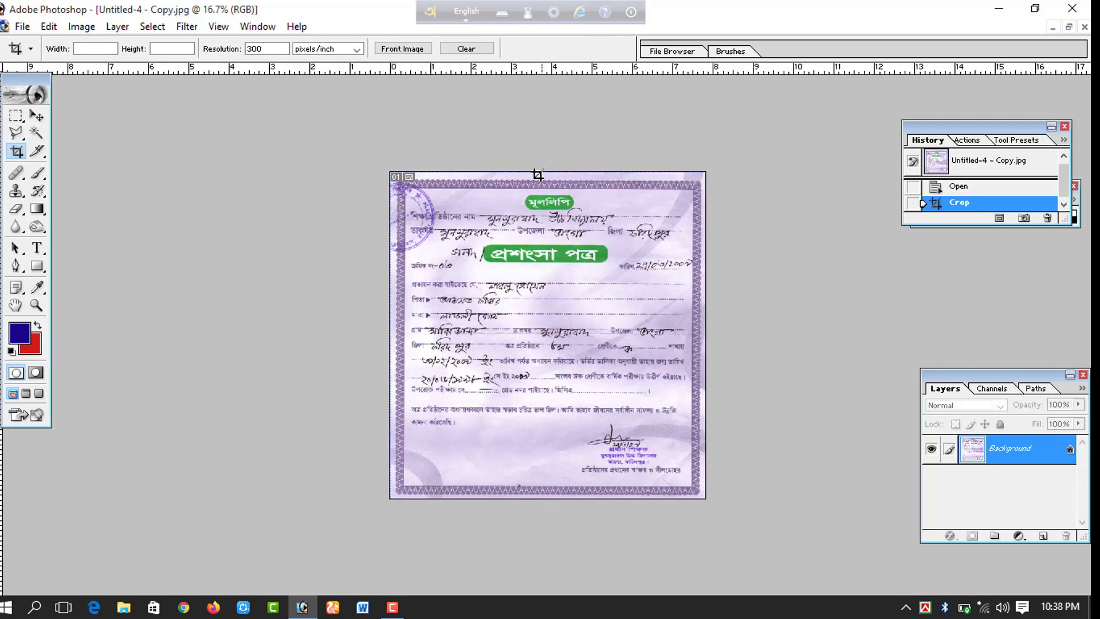
Step: Select the certificate's light lavender paper background with Color Range by sampling a pale area of the paper
key(ctrl+0)
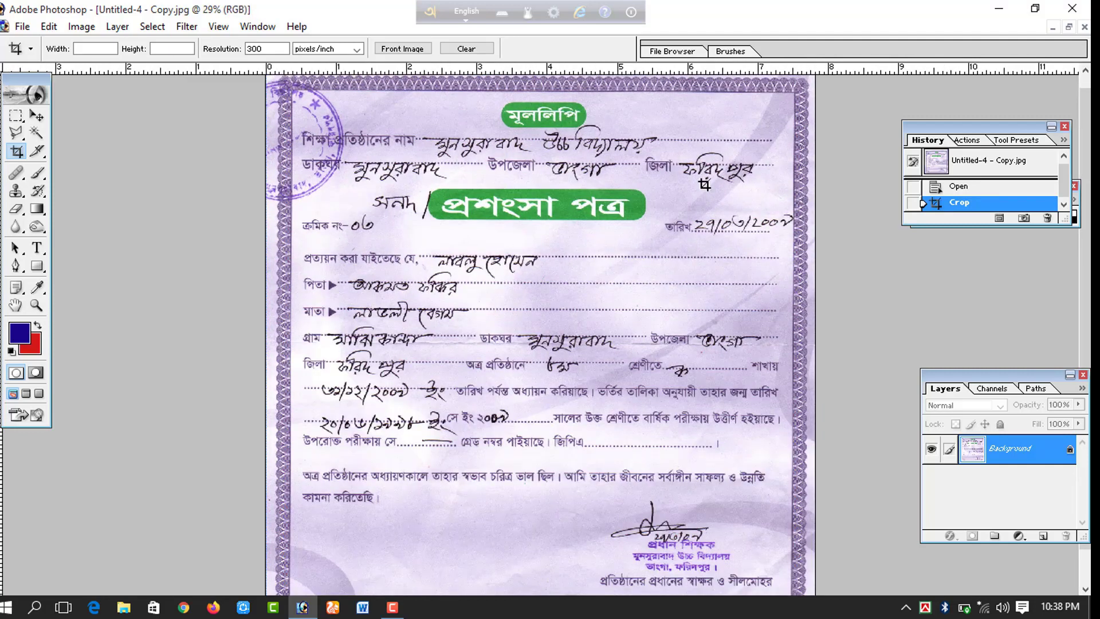
click(151, 27)
click(196, 122)
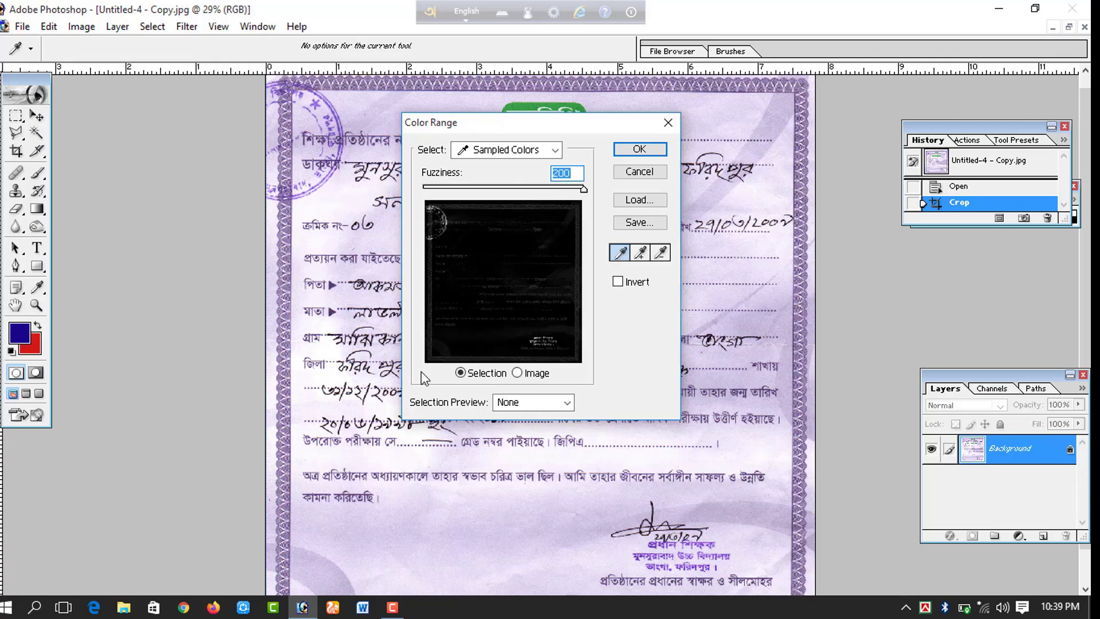
click(325, 236)
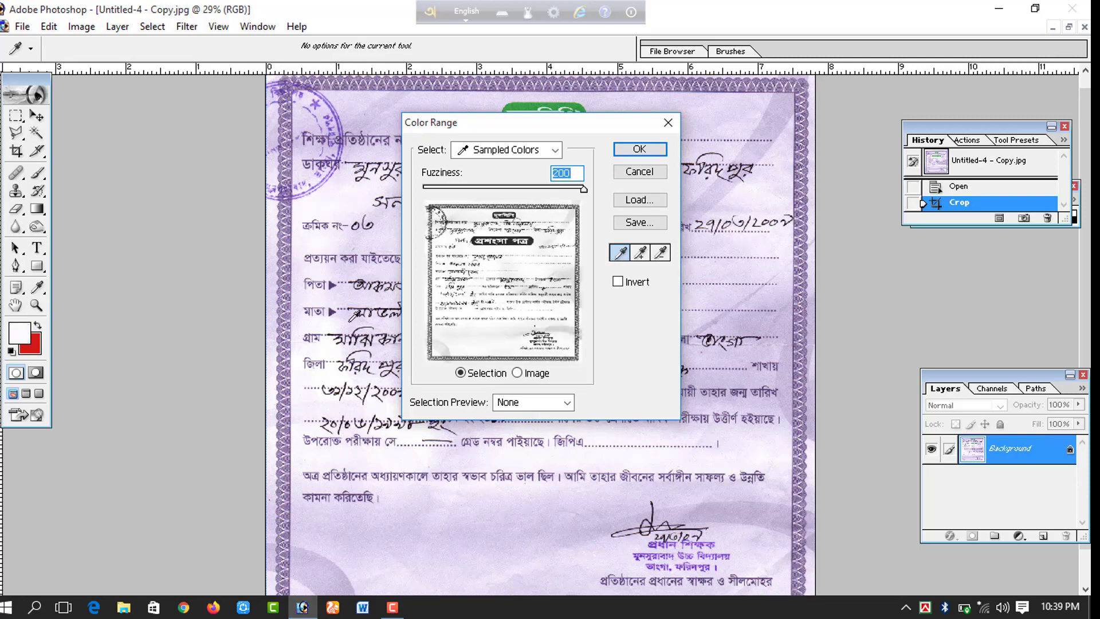
click(341, 318)
click(378, 263)
click(378, 263)
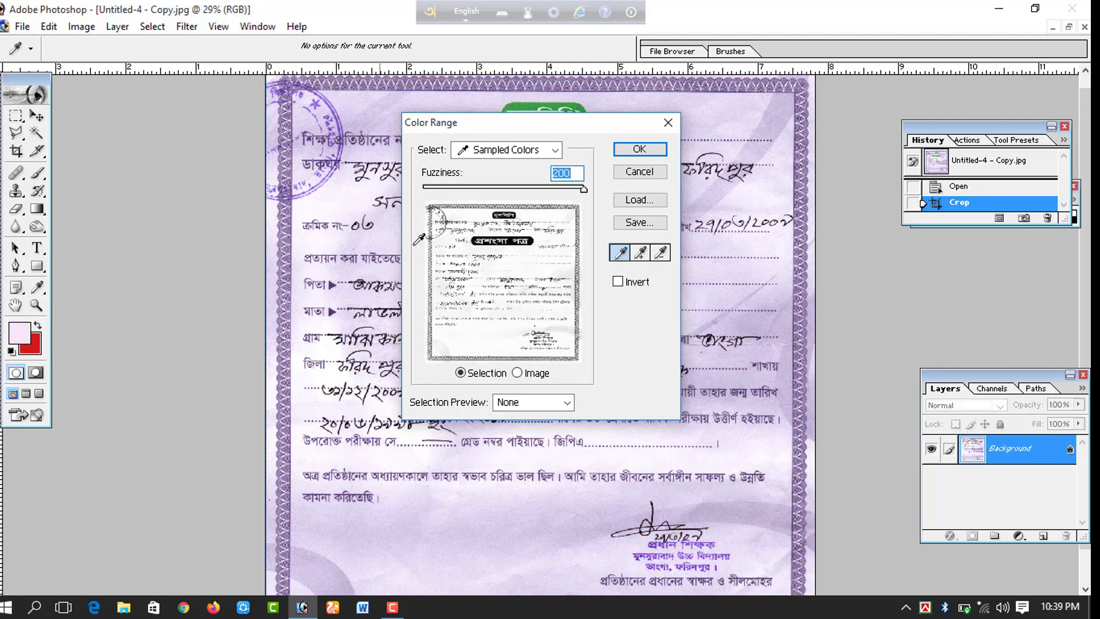
click(746, 202)
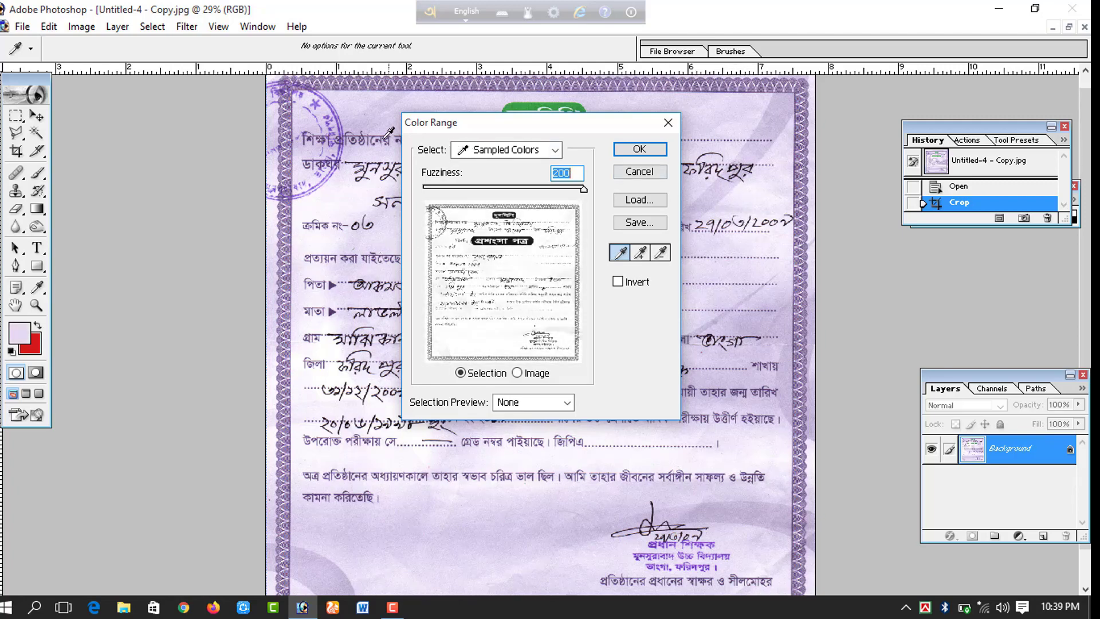
click(379, 77)
click(377, 119)
click(366, 204)
click(323, 232)
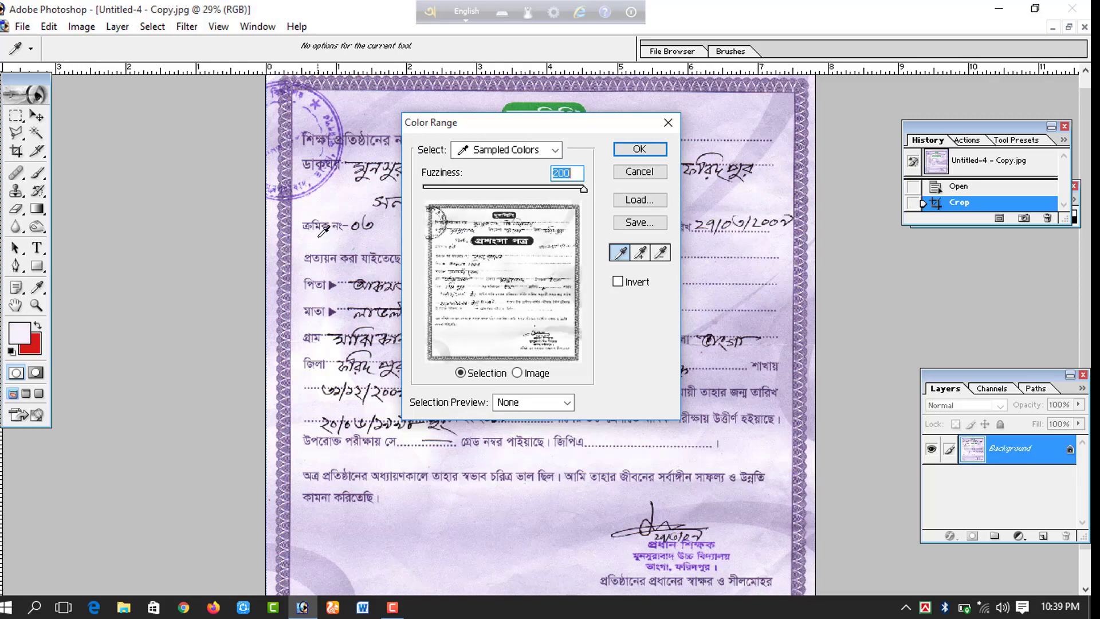
click(639, 149)
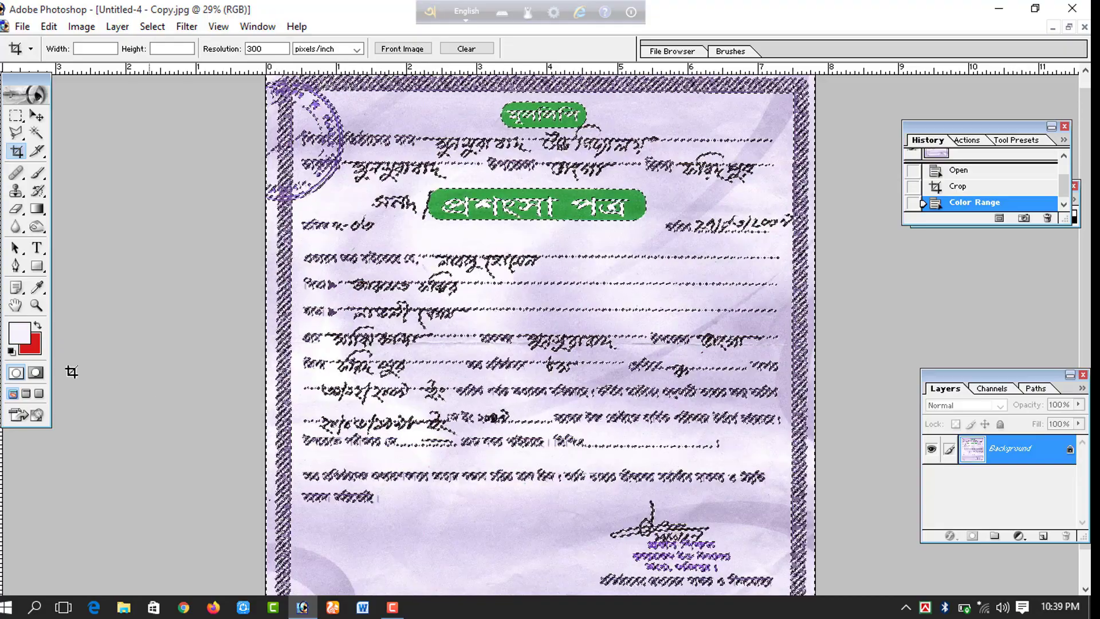
Step: Set the background color to near-white FCF7F7, fill the selected paper background with it and deselect
click(33, 346)
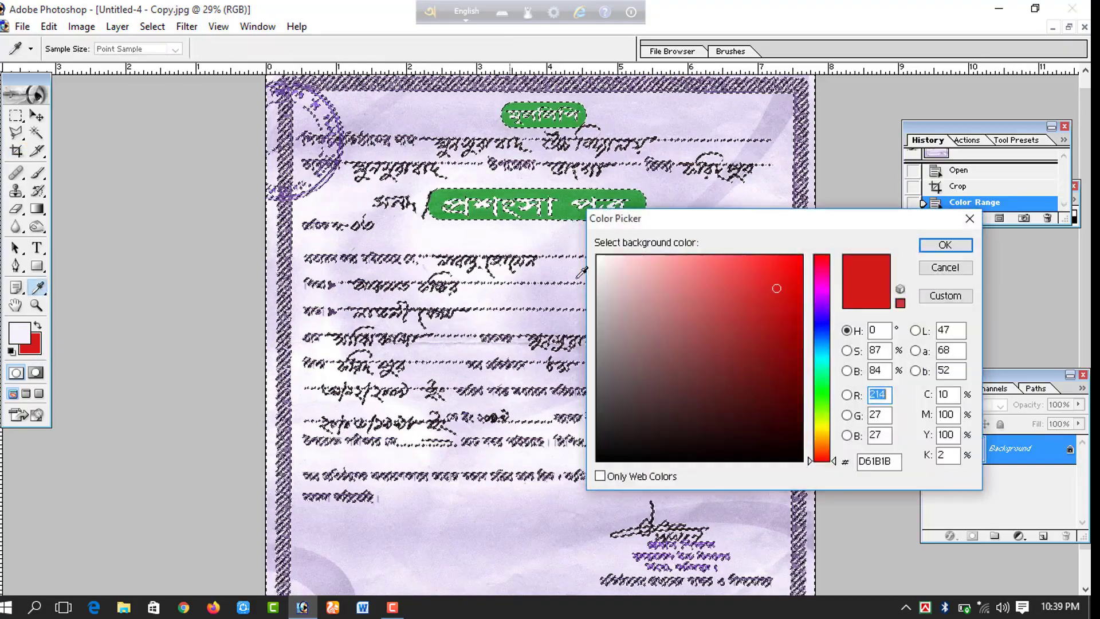
click(578, 275)
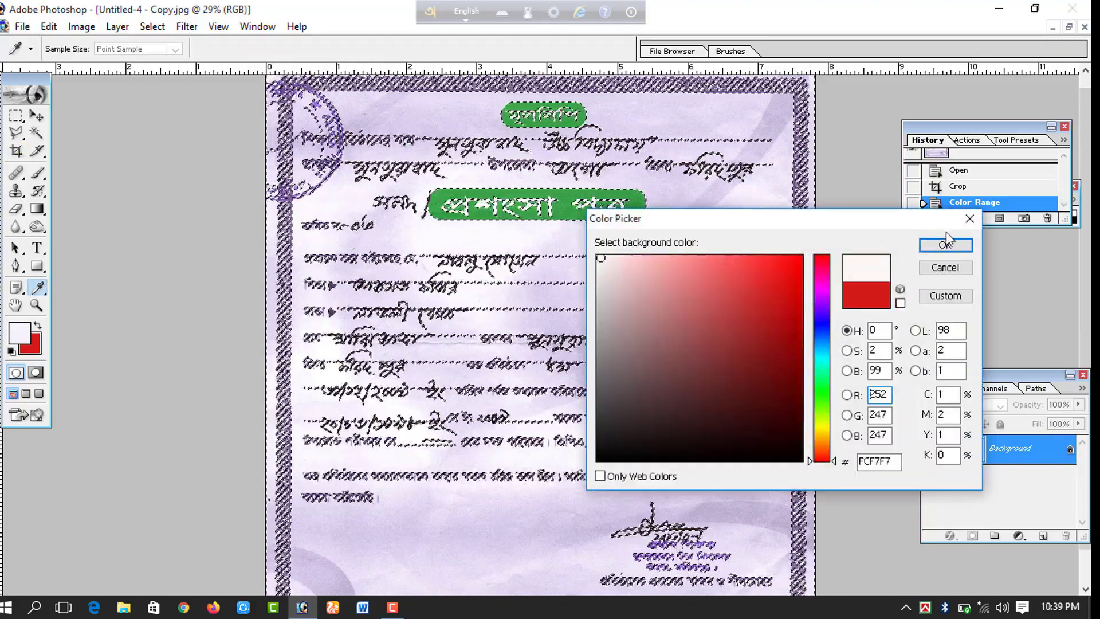
click(946, 243)
key(c)
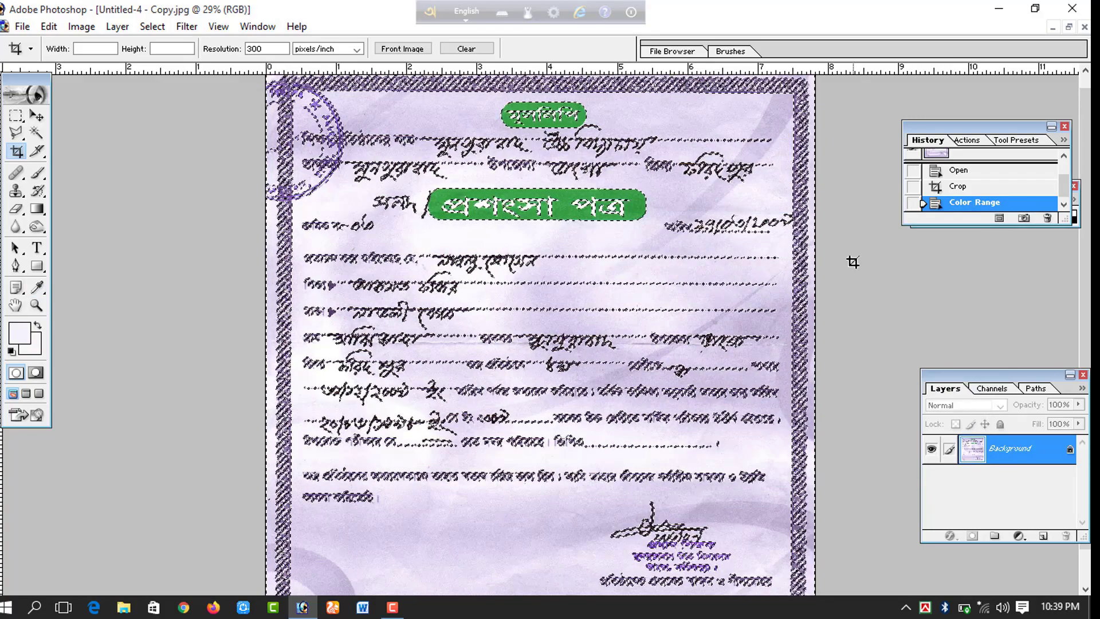
key(ctrl+BackSpace)
key(ctrl+d)
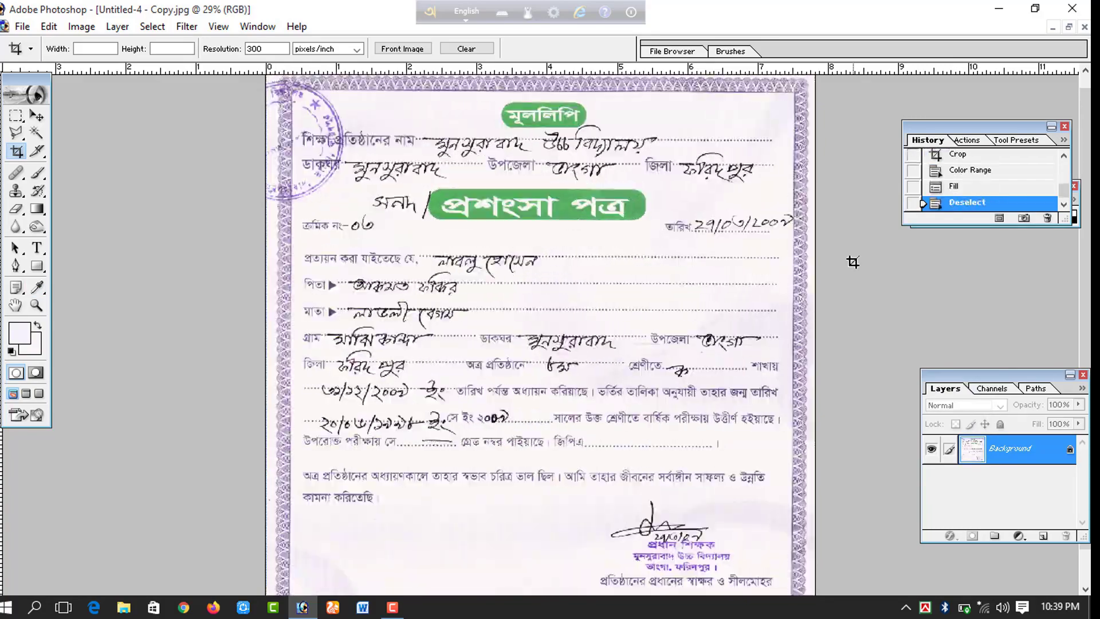
Step: Examine the filled certificate up close from the header and stamp down to the signature and lower border
ctrl+click(545, 297)
scroll(545, 298, down, 4)
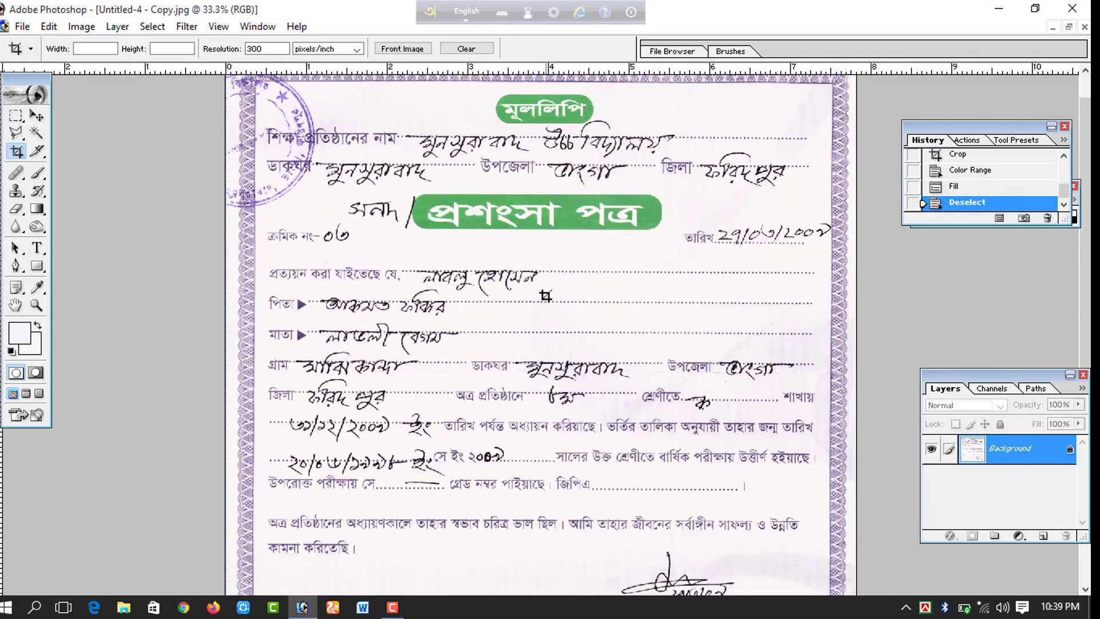
ctrl+click(547, 295)
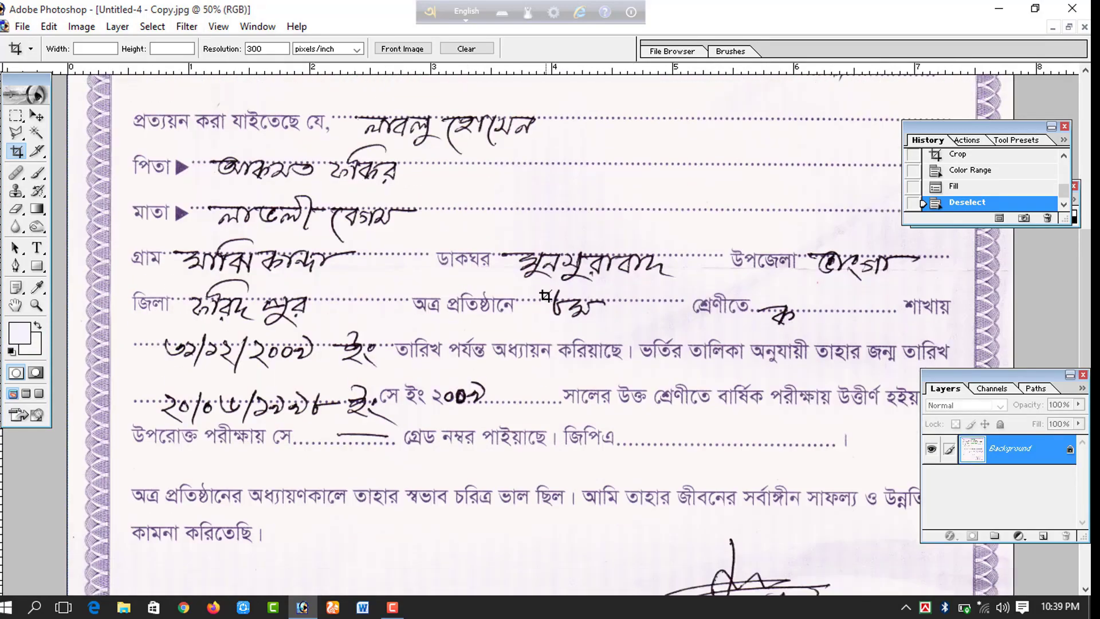
scroll(545, 295, down, 6)
scroll(572, 300, up, 1)
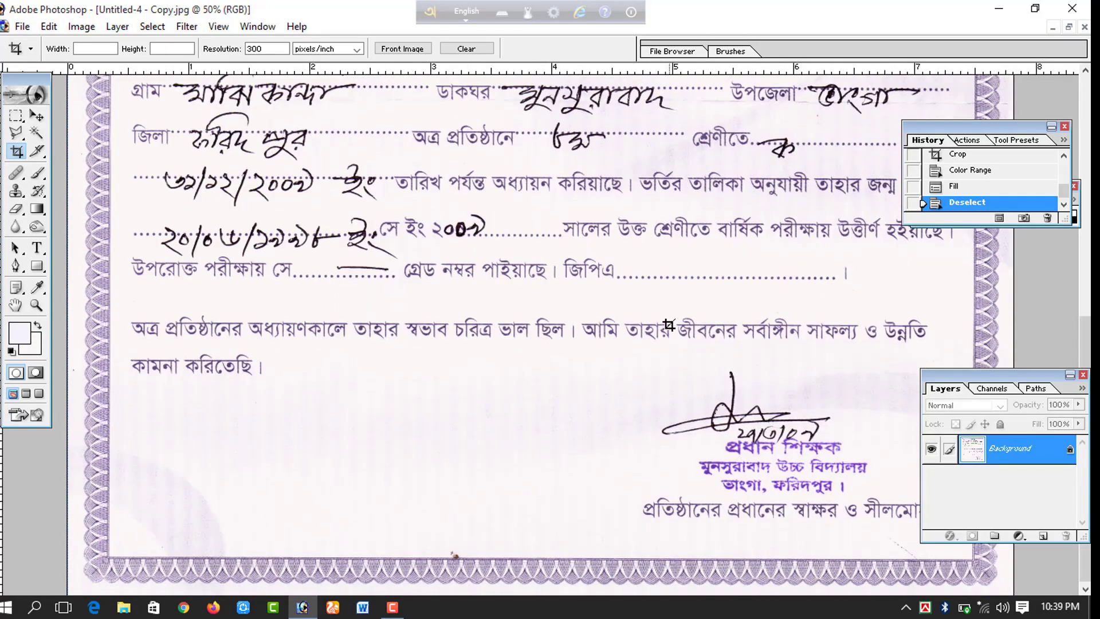
scroll(669, 324, up, 4)
scroll(668, 324, up, 5)
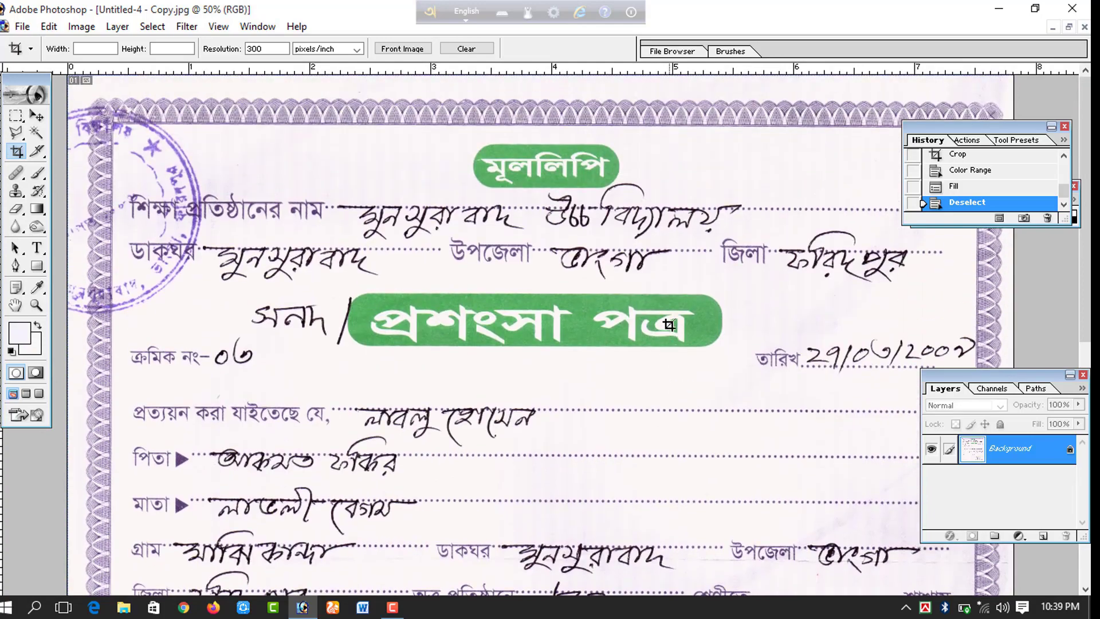
scroll(668, 324, down, 4)
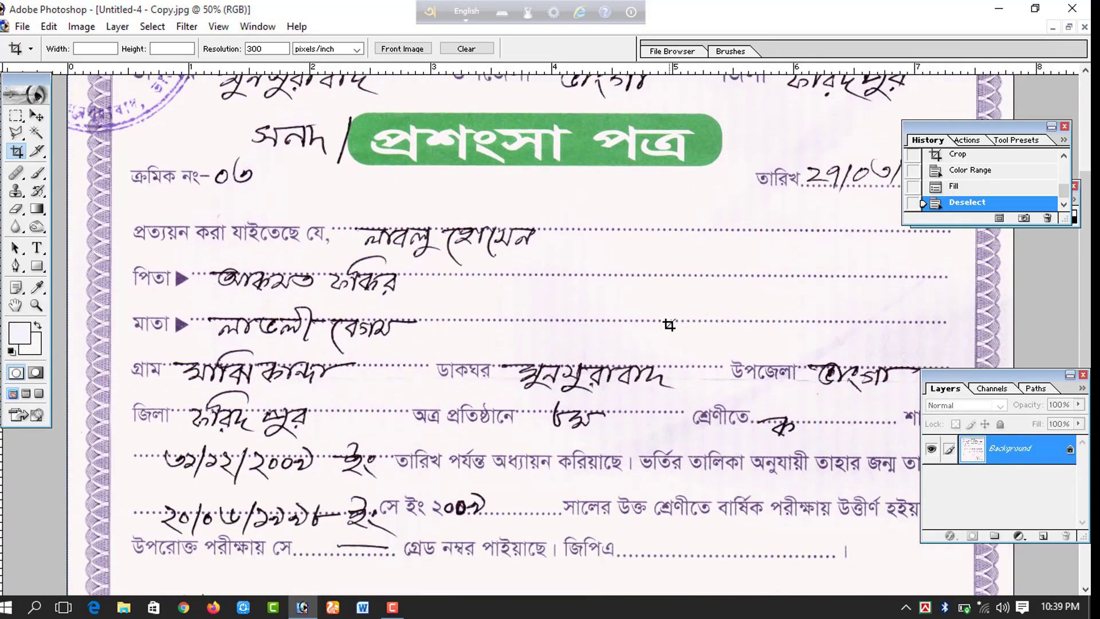
alt+click(679, 314)
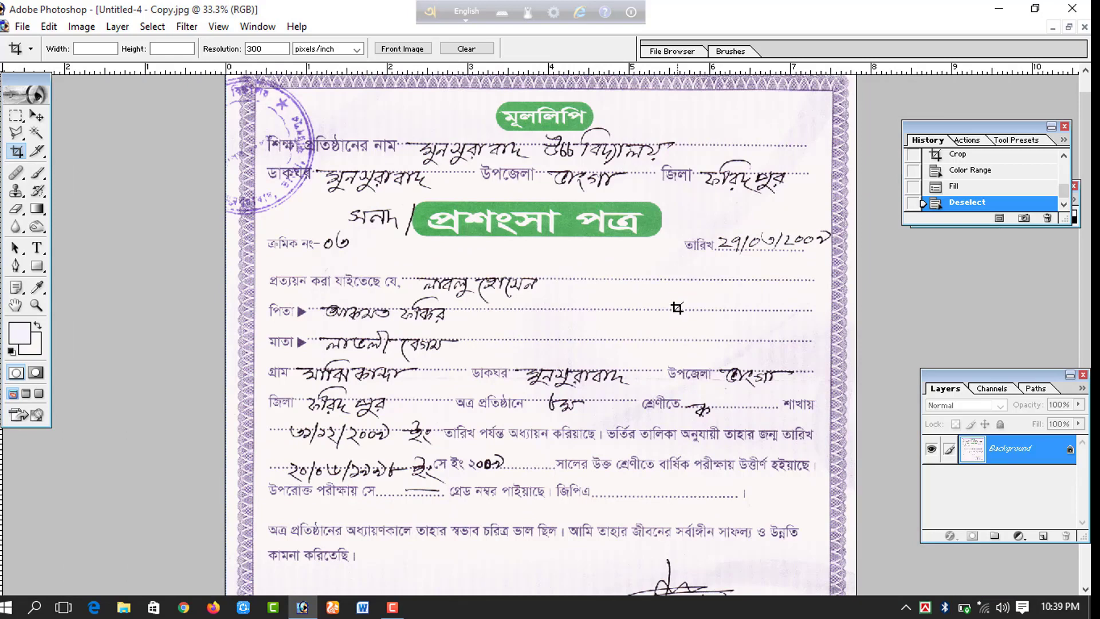
Step: Darken the certificate with Levels by setting the RGB midtone input level to 0.63
key(ctrl+l)
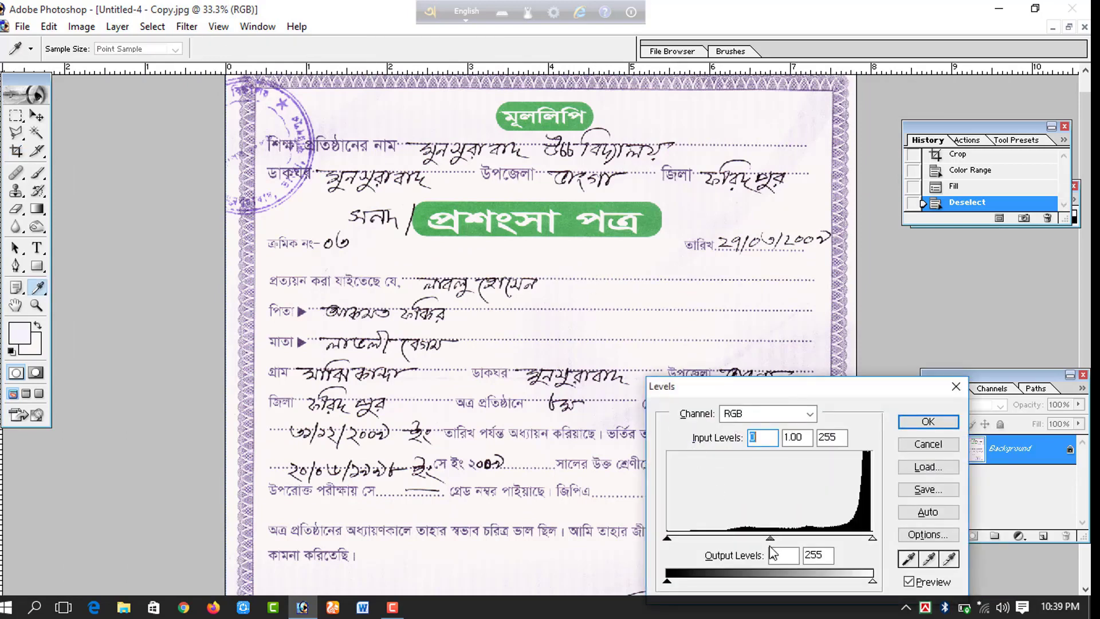
drag(770, 542, 800, 538)
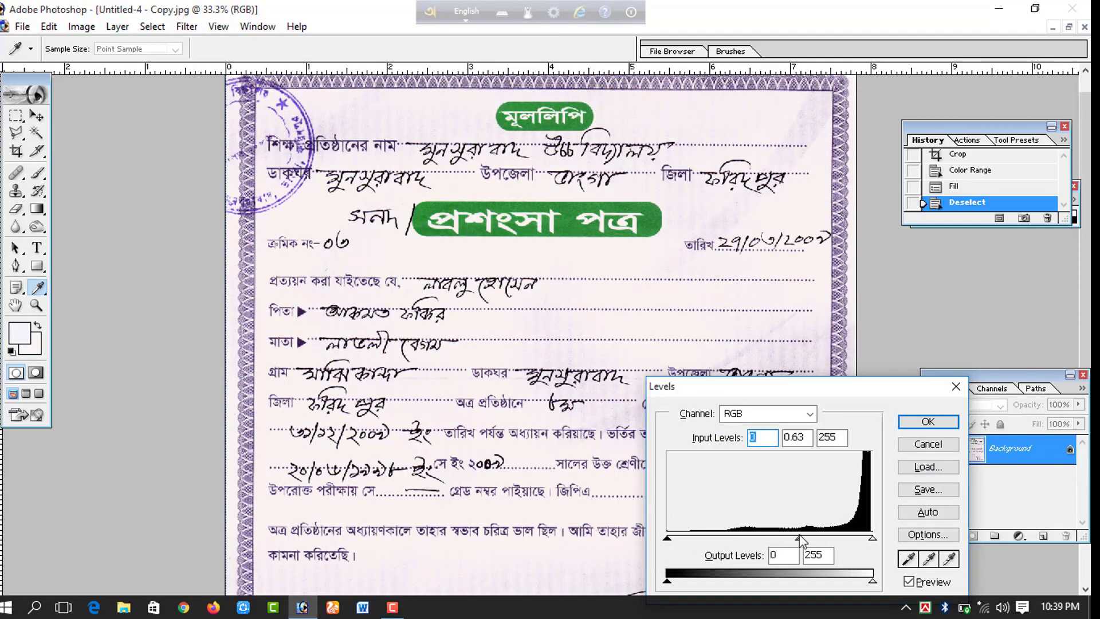
click(900, 423)
key(c)
scroll(581, 422, down, 5)
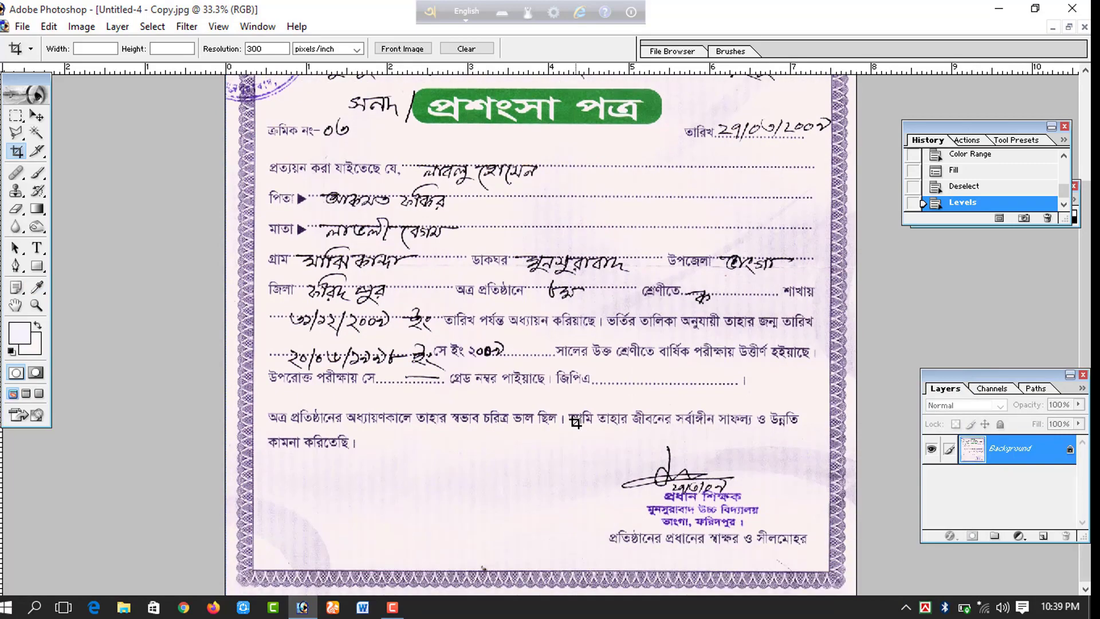
scroll(576, 423, up, 6)
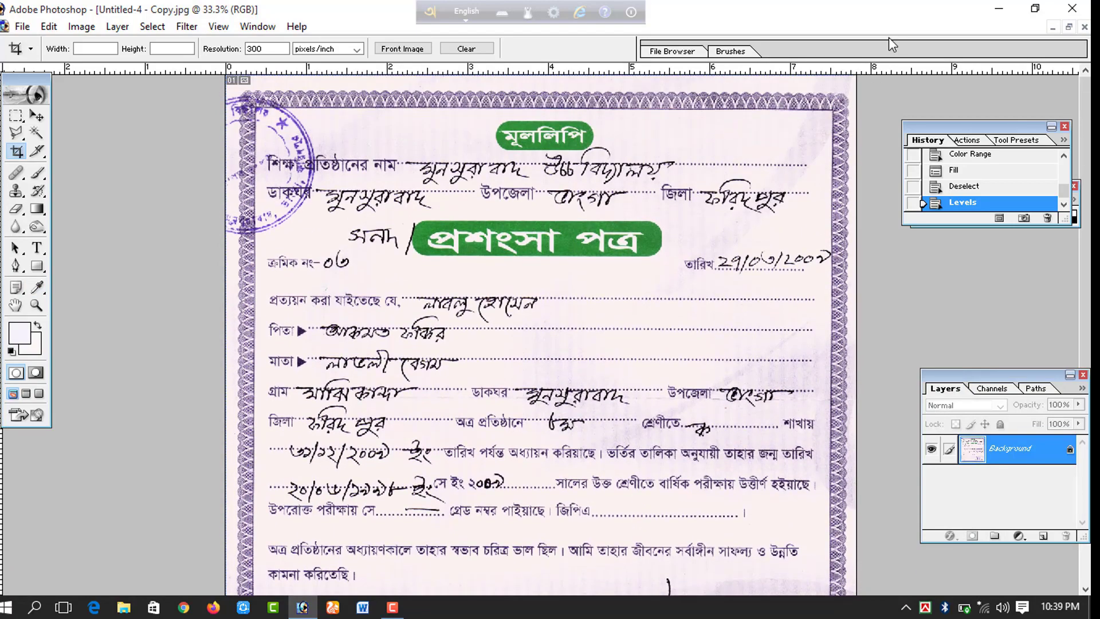
Step: Open the desktop image five admid.jpg in Photoshop
click(997, 9)
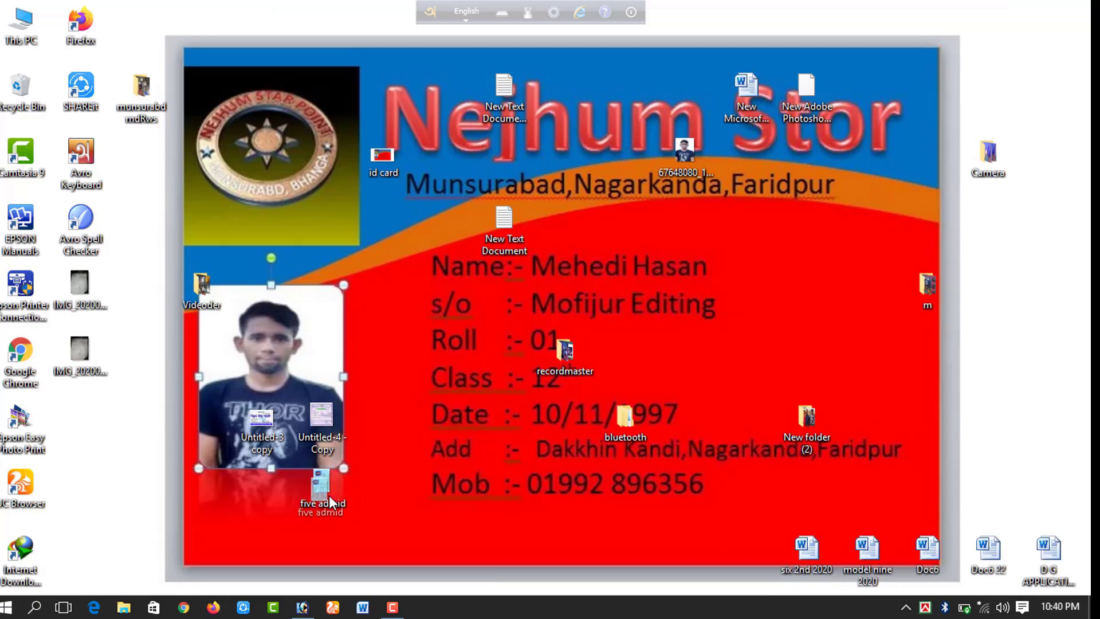
drag(322, 546, 355, 368)
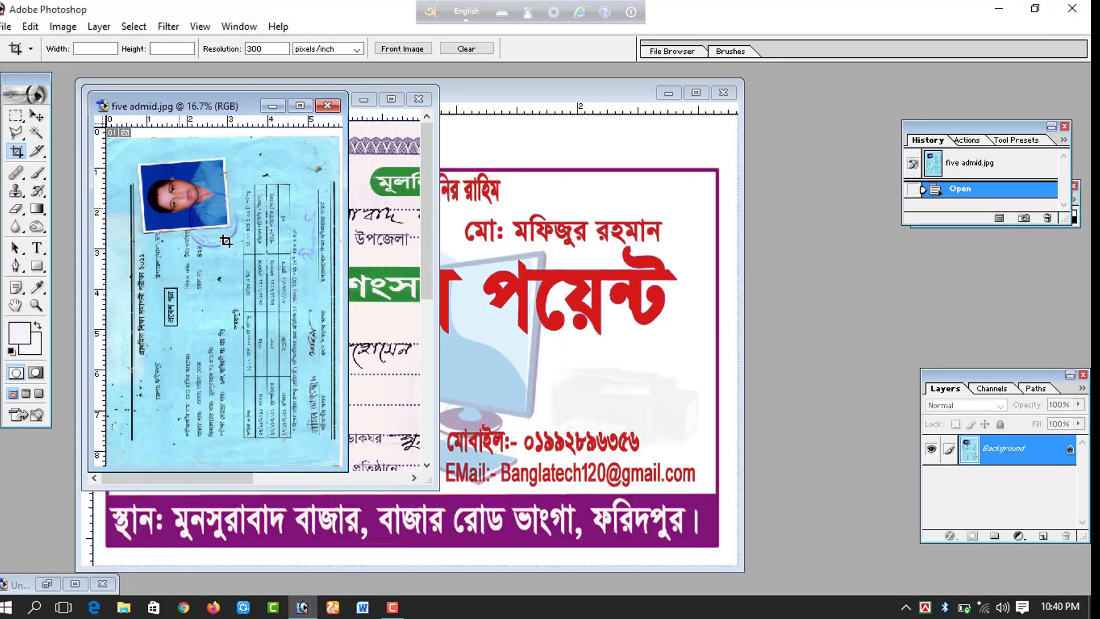
Step: Rotate the canvas of five admid.jpg 90° clockwise and maximize its document window
click(63, 27)
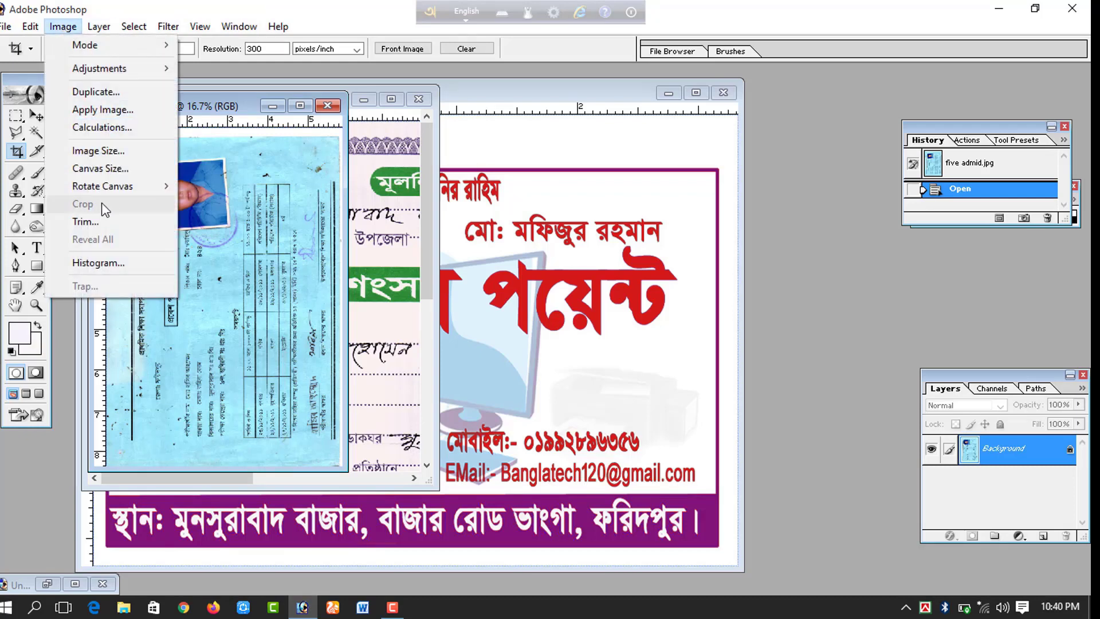
mouse_move(103, 194)
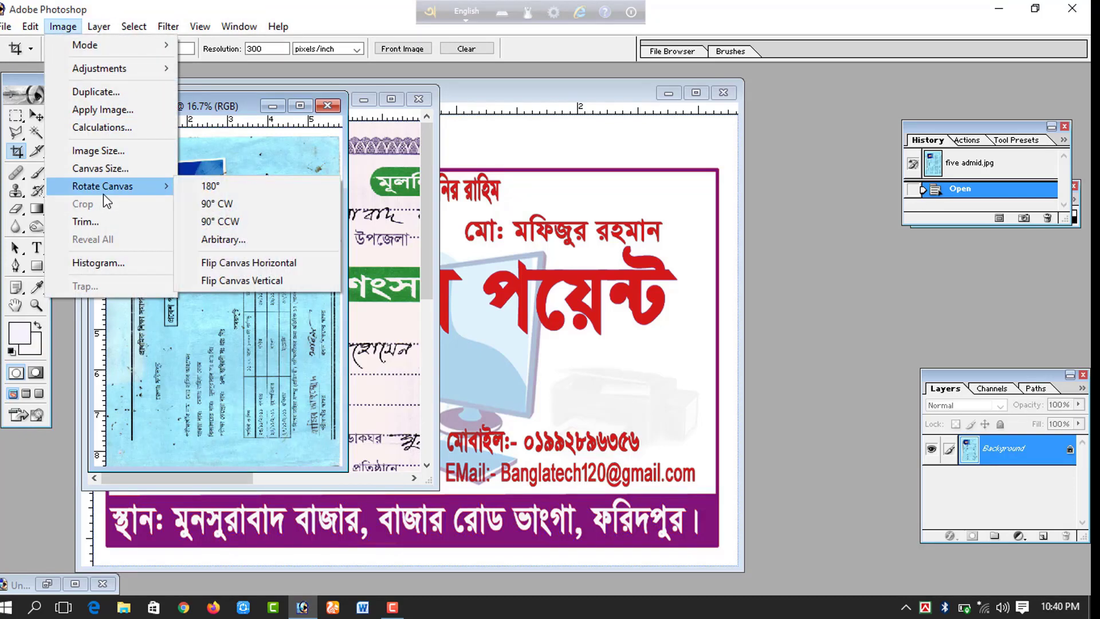
click(236, 210)
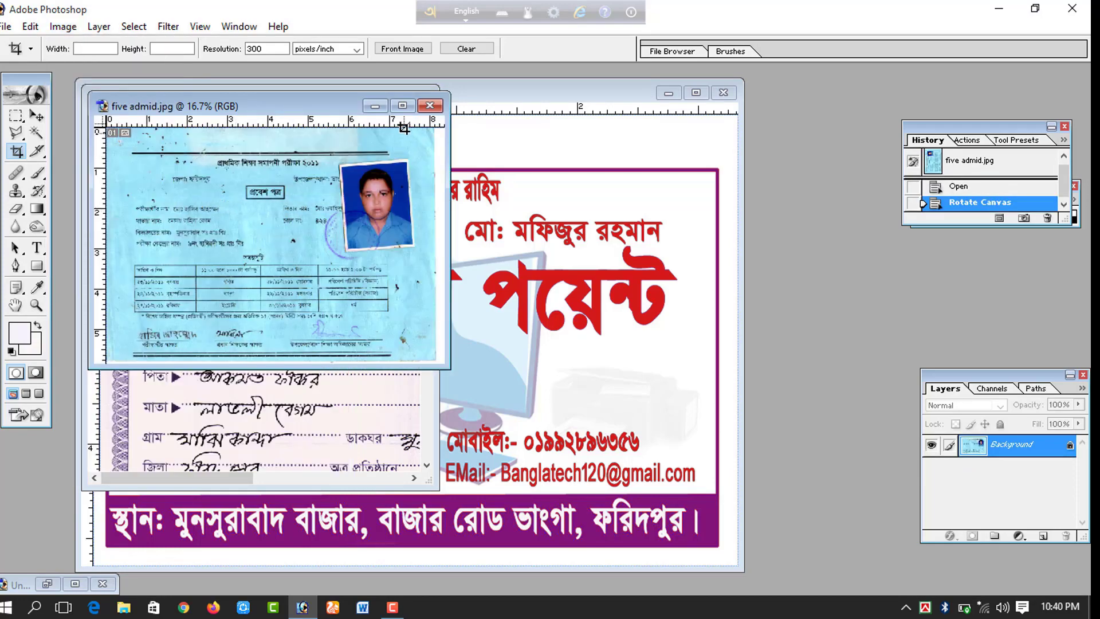
click(403, 107)
key(ctrl+plus)
key(ctrl+plus)
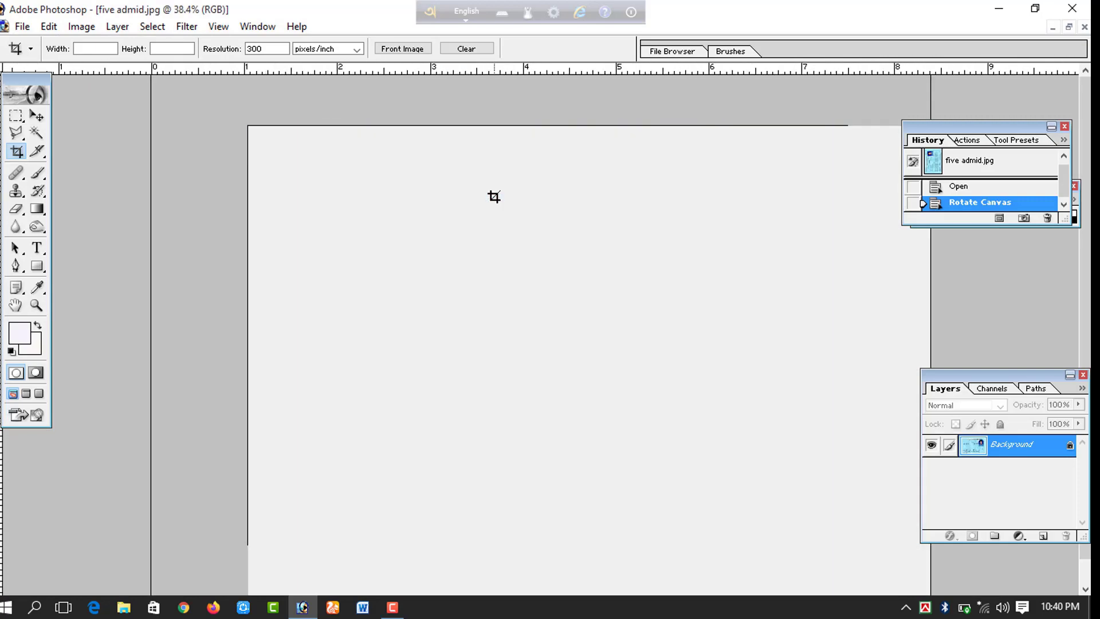
scroll(494, 197, up, 1)
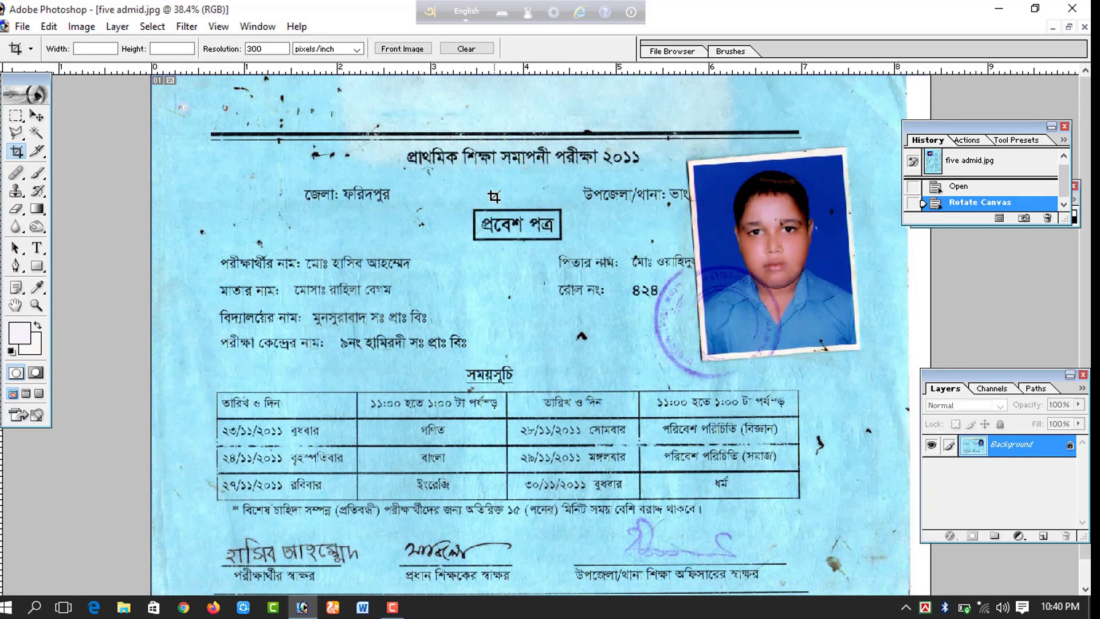
Step: Select the light blue paper background with Color Range, using sampled colors at fuzziness 200
click(151, 29)
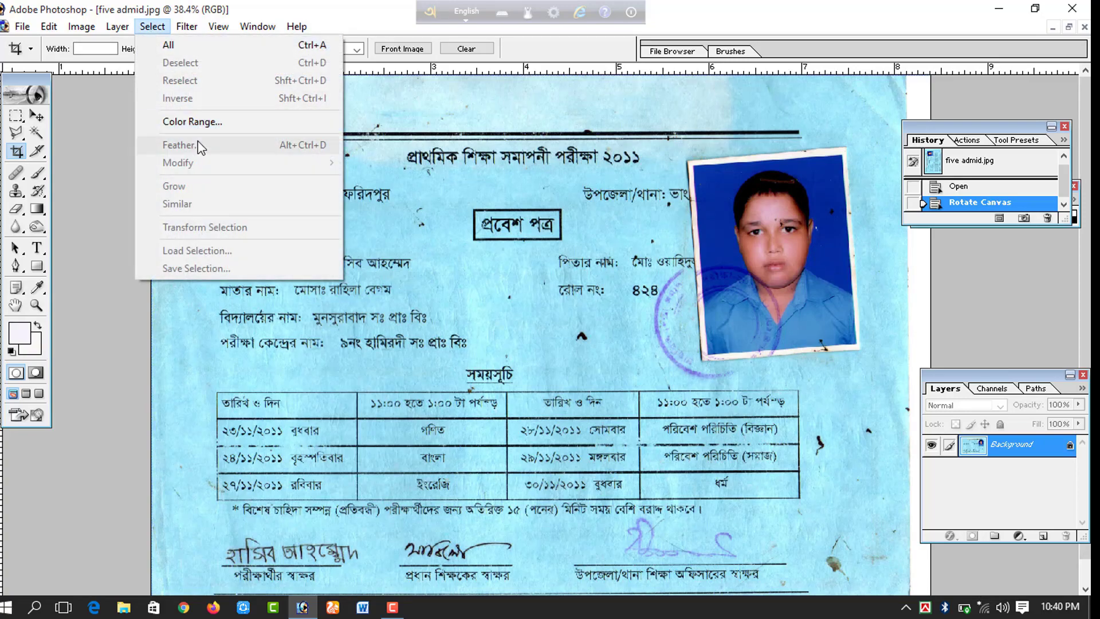
click(196, 122)
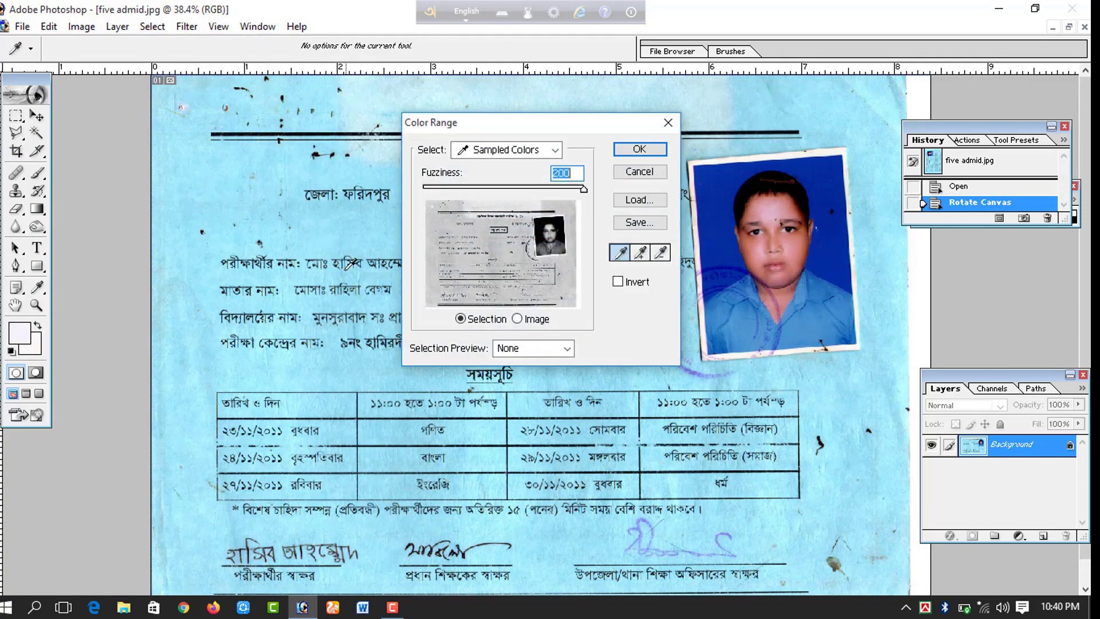
click(358, 342)
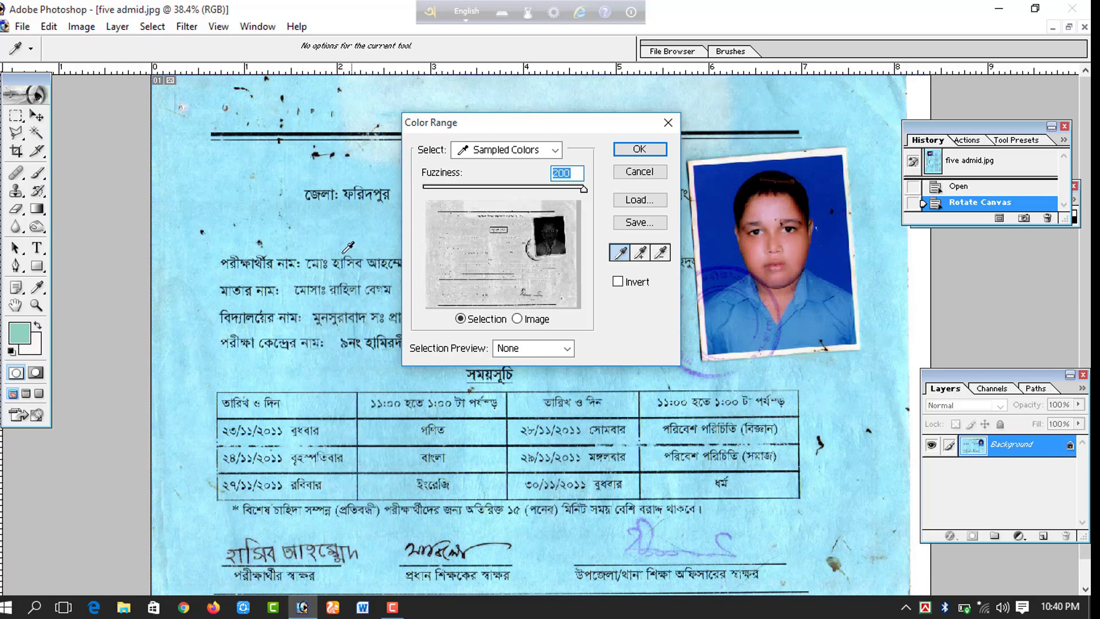
click(339, 228)
click(317, 250)
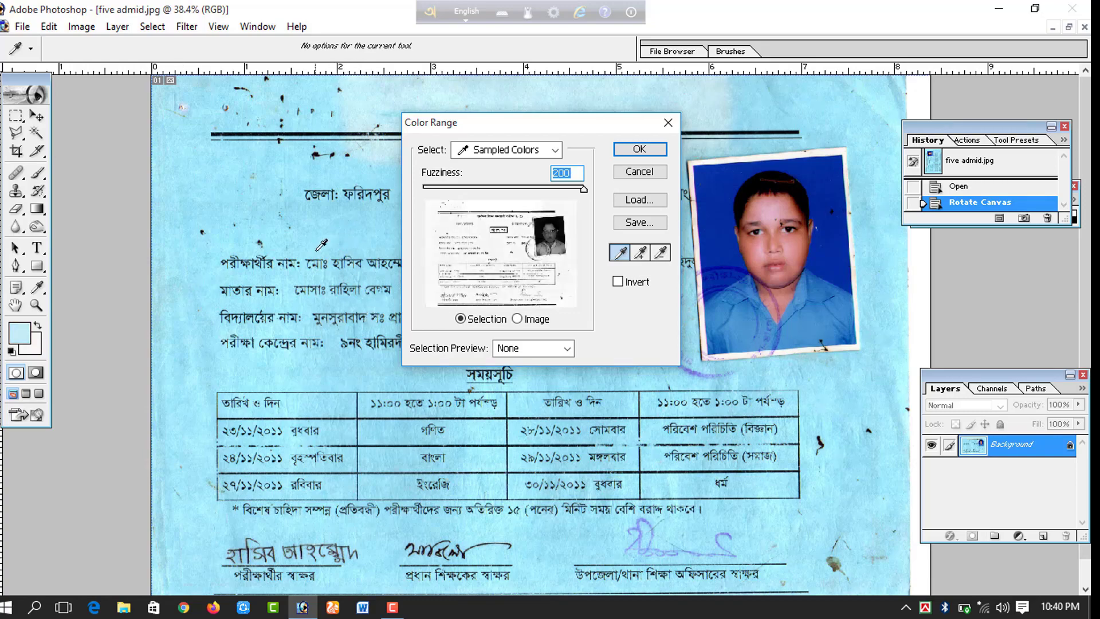
click(319, 230)
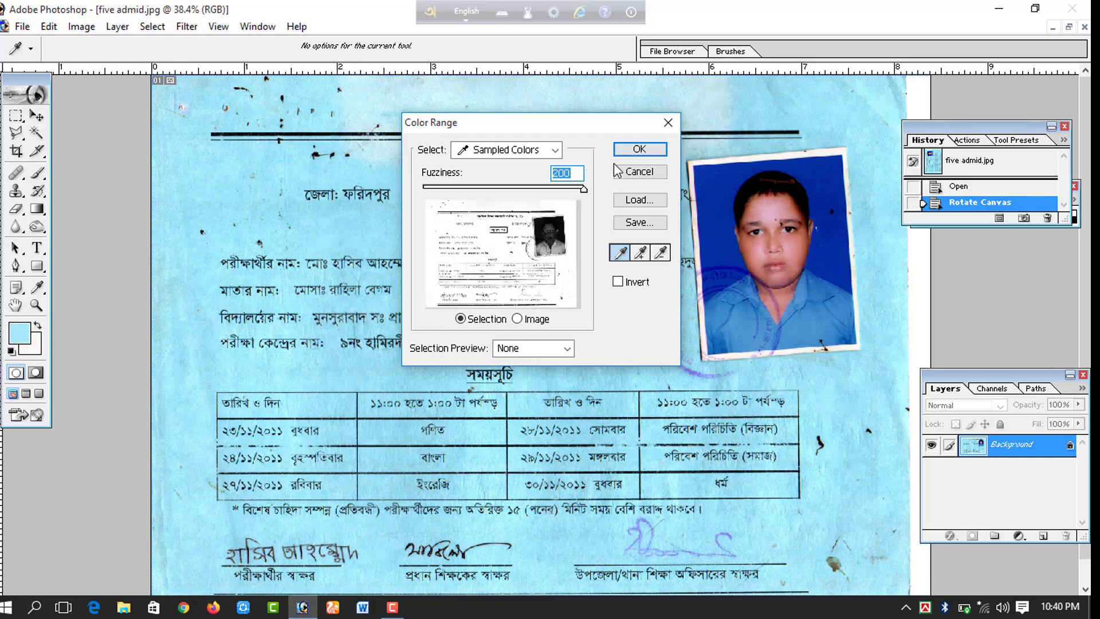
click(637, 149)
key(c)
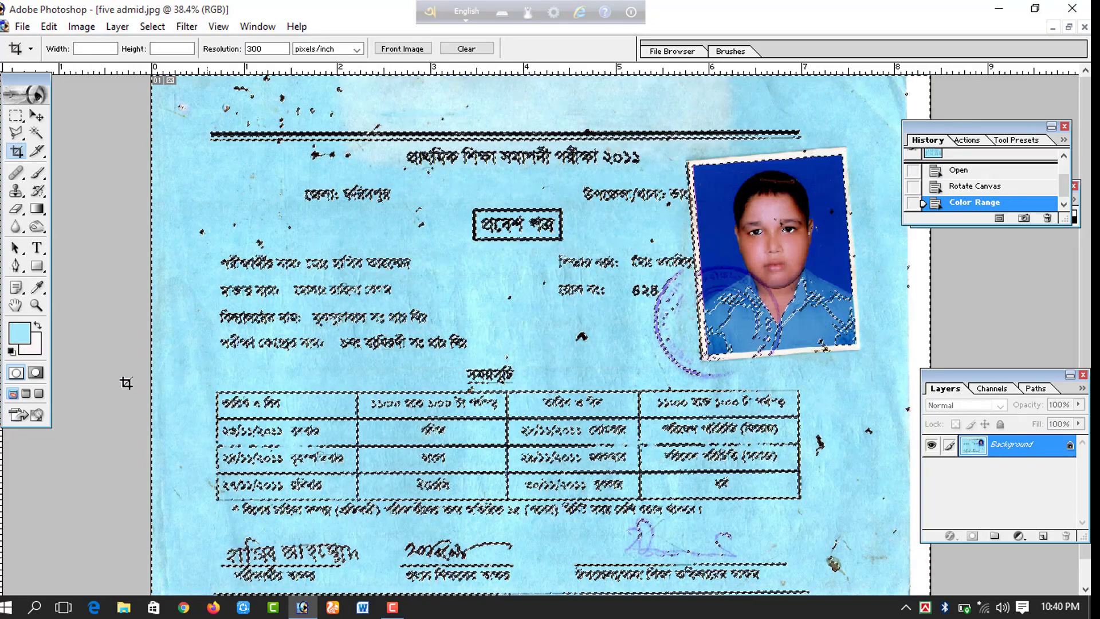
Step: Keep FCF7F7 as the background color, fill the selected paper background with it and deselect
click(35, 347)
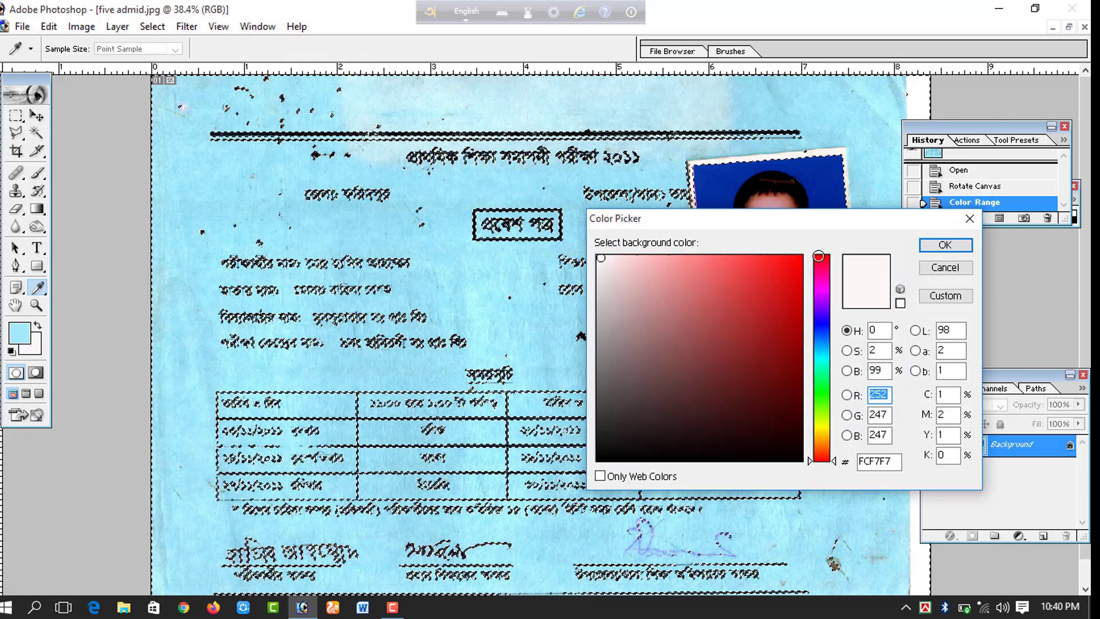
click(965, 245)
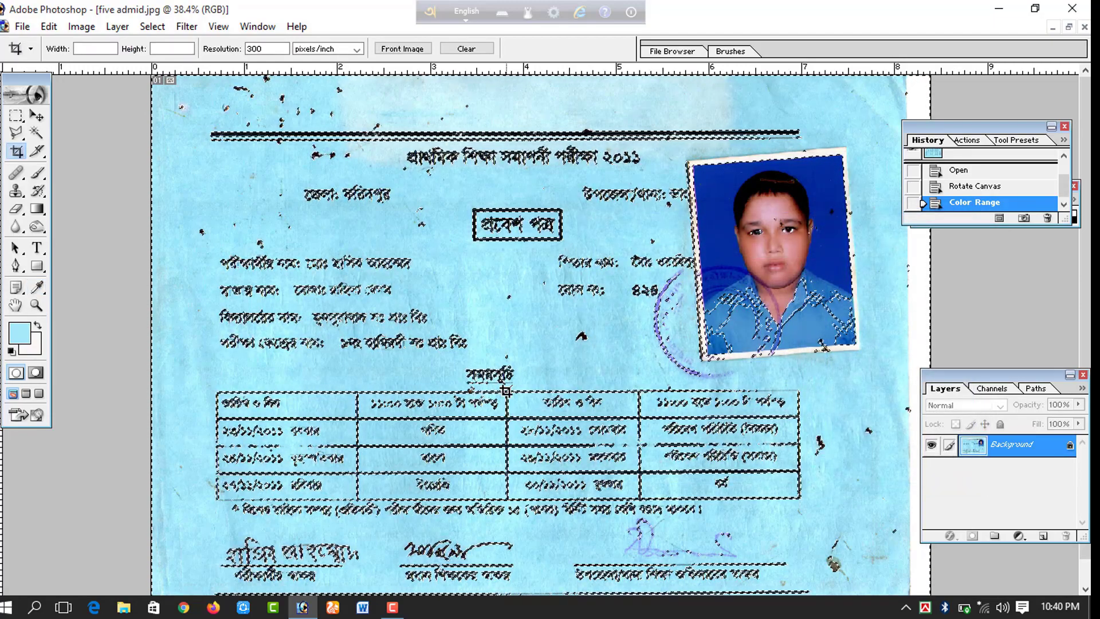
key(ctrl+BackSpace)
key(ctrl+d)
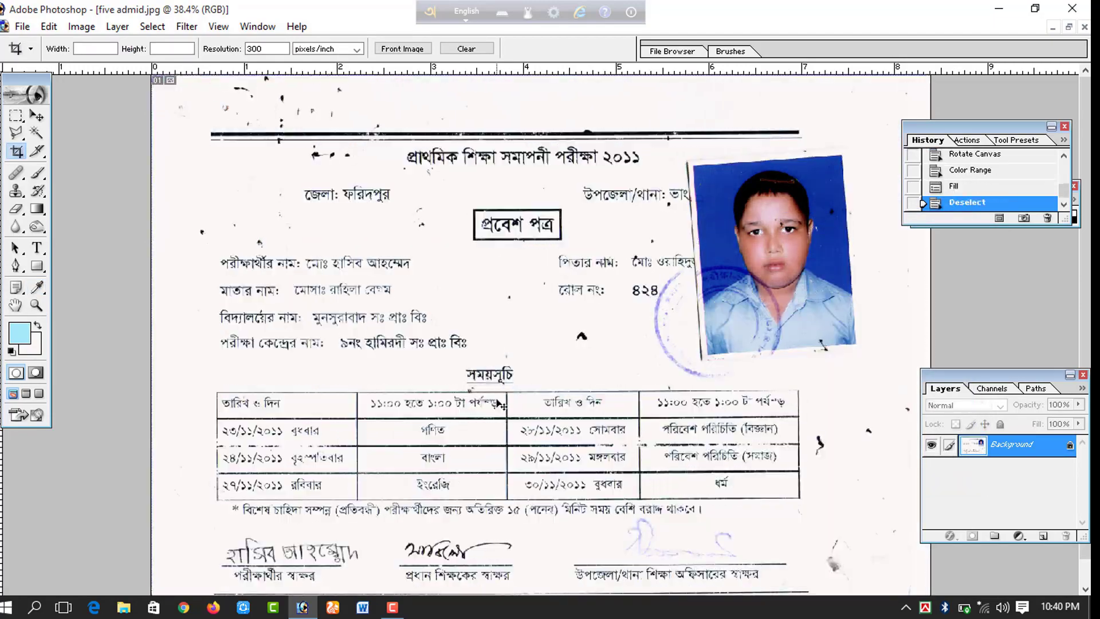
Step: Marquee-select the black mark beside the round stamp, below the roll number line, and clear it to the background color
ctrl+click(503, 396)
ctrl+alt+click(569, 325)
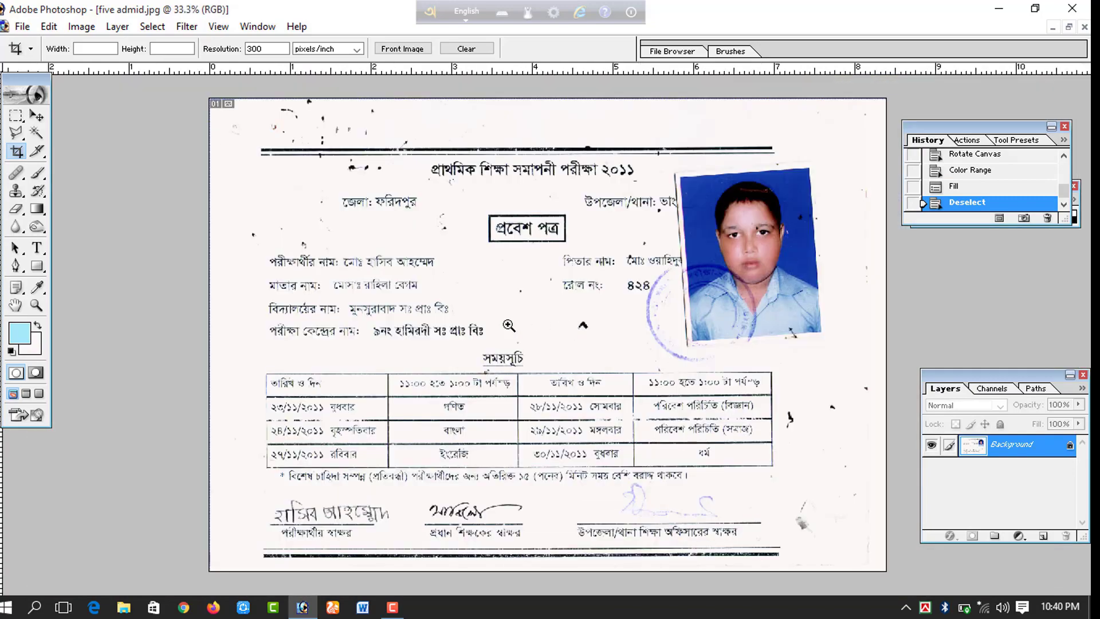
ctrl+click(490, 324)
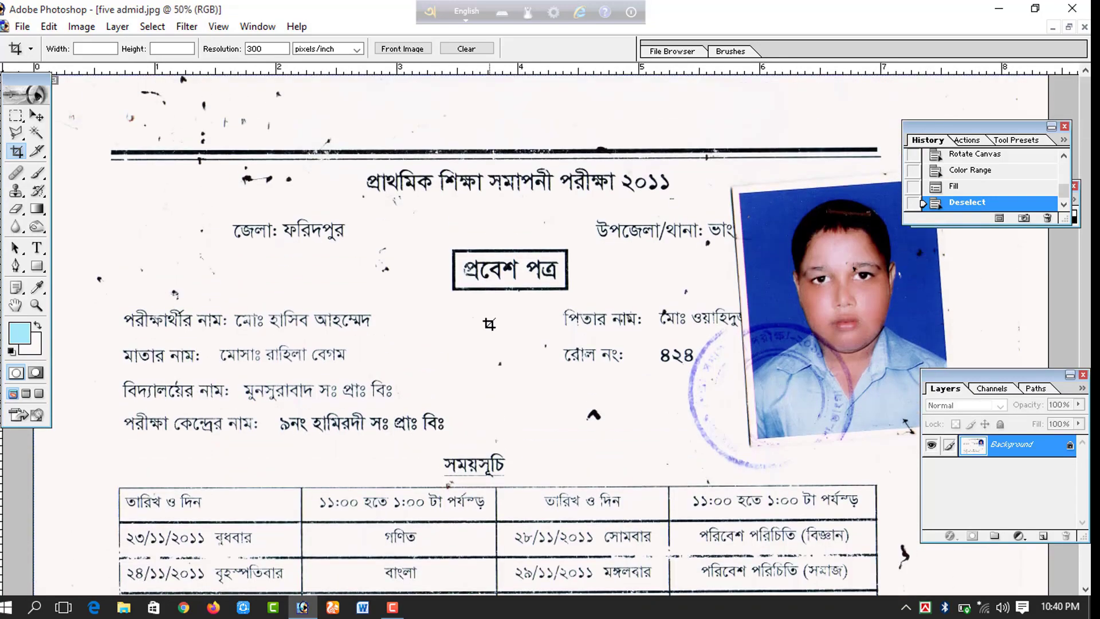
scroll(489, 323, down, 5)
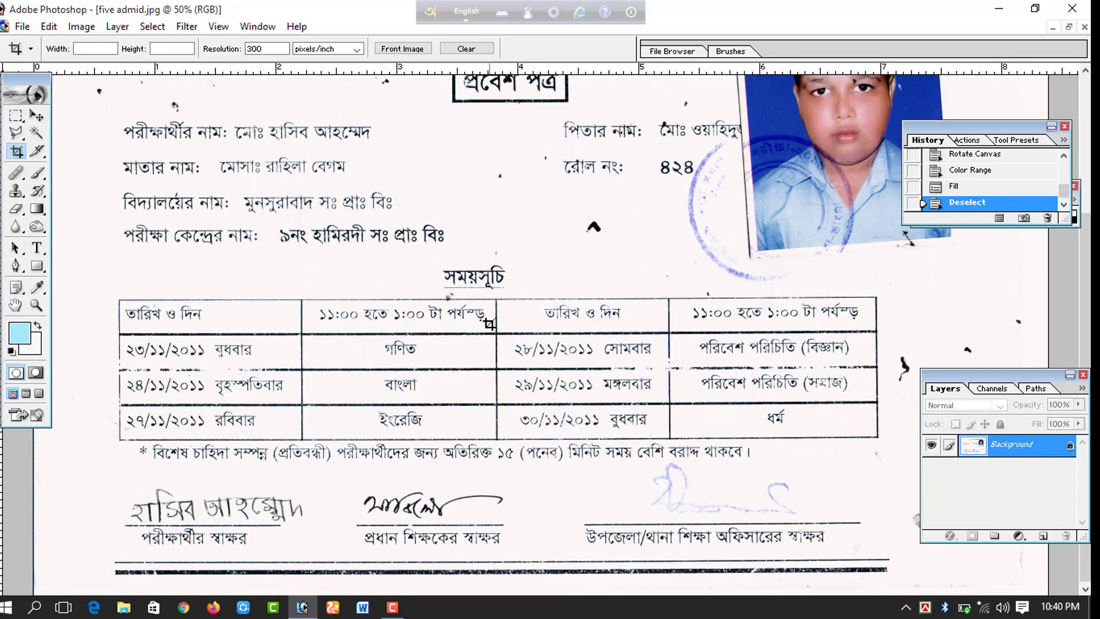
scroll(489, 324, up, 5)
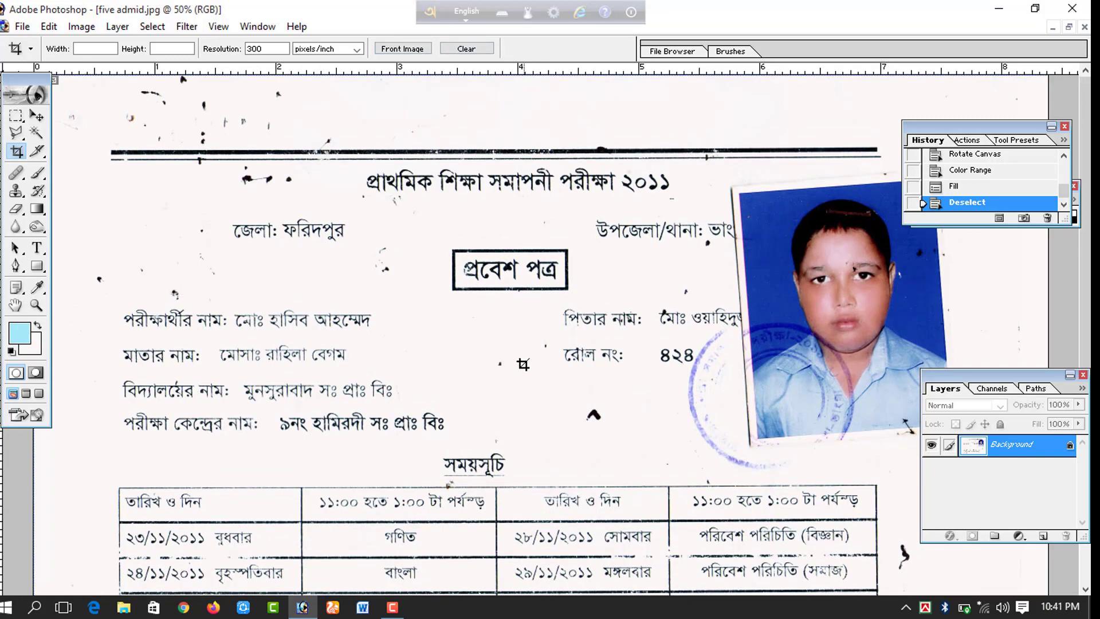
click(19, 116)
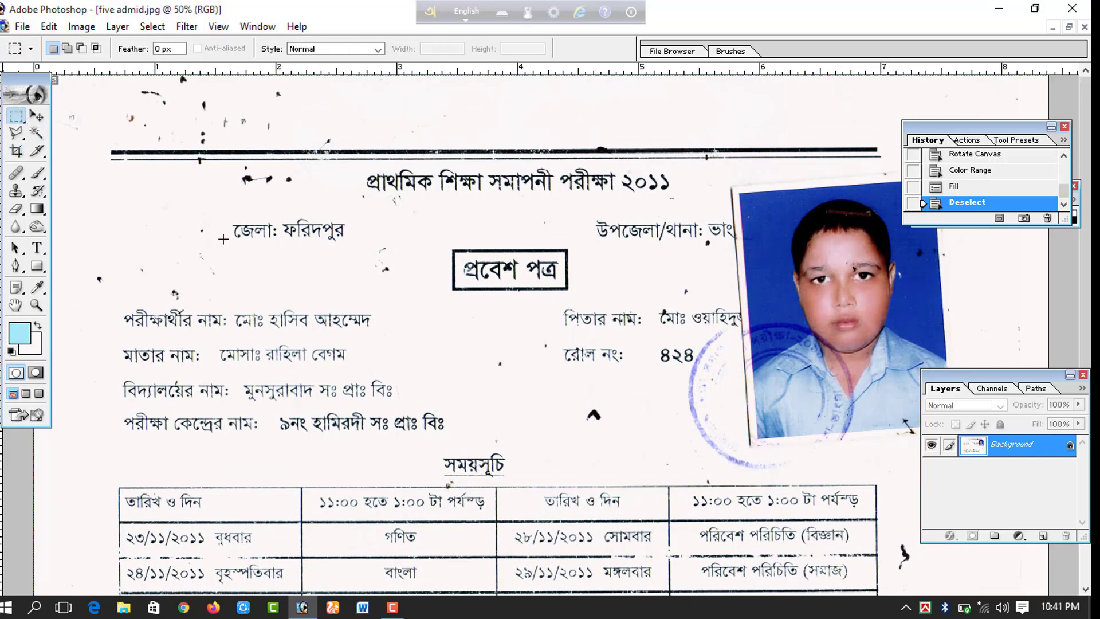
drag(632, 440, 633, 441)
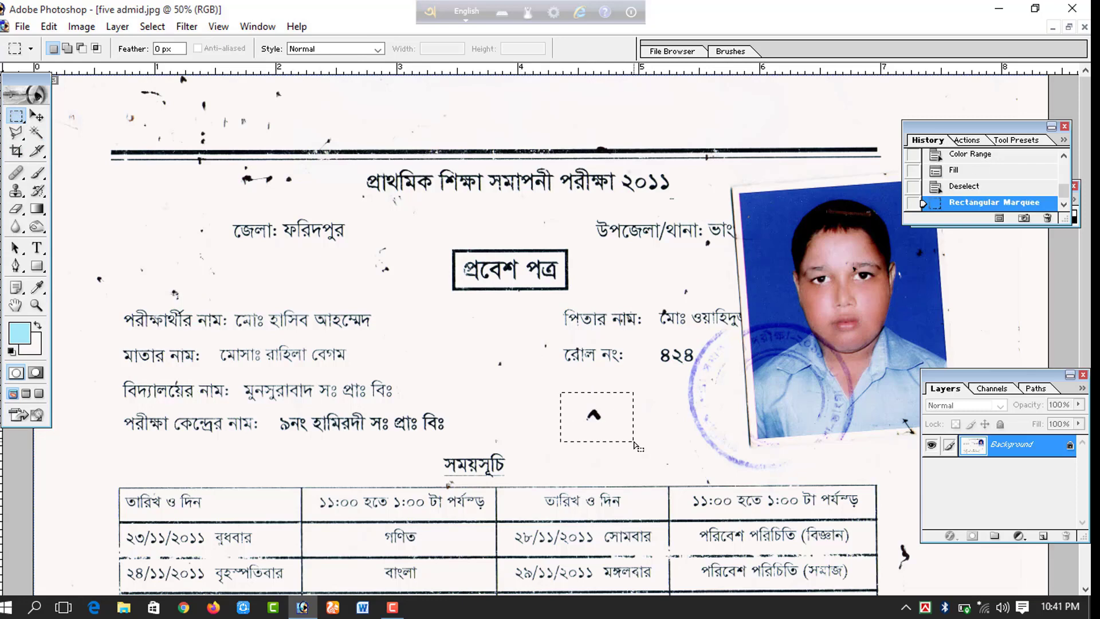
key(Delete)
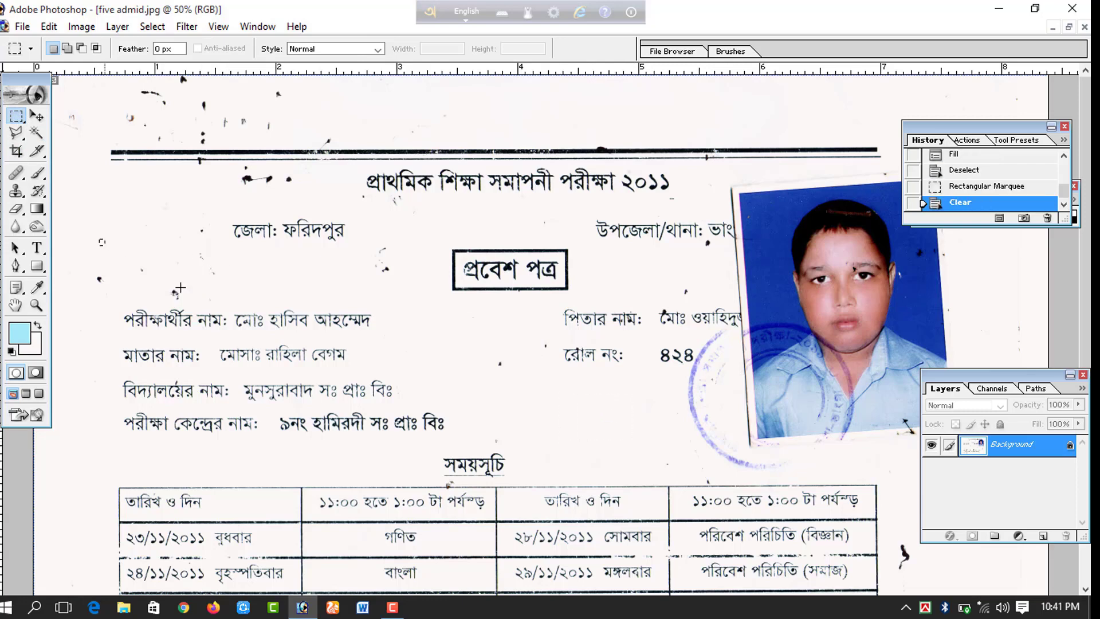
Step: Clear the specks above the candidate's name line and those above the header rule near the page's upper left corner
drag(99, 239, 238, 299)
drag(237, 299, 234, 298)
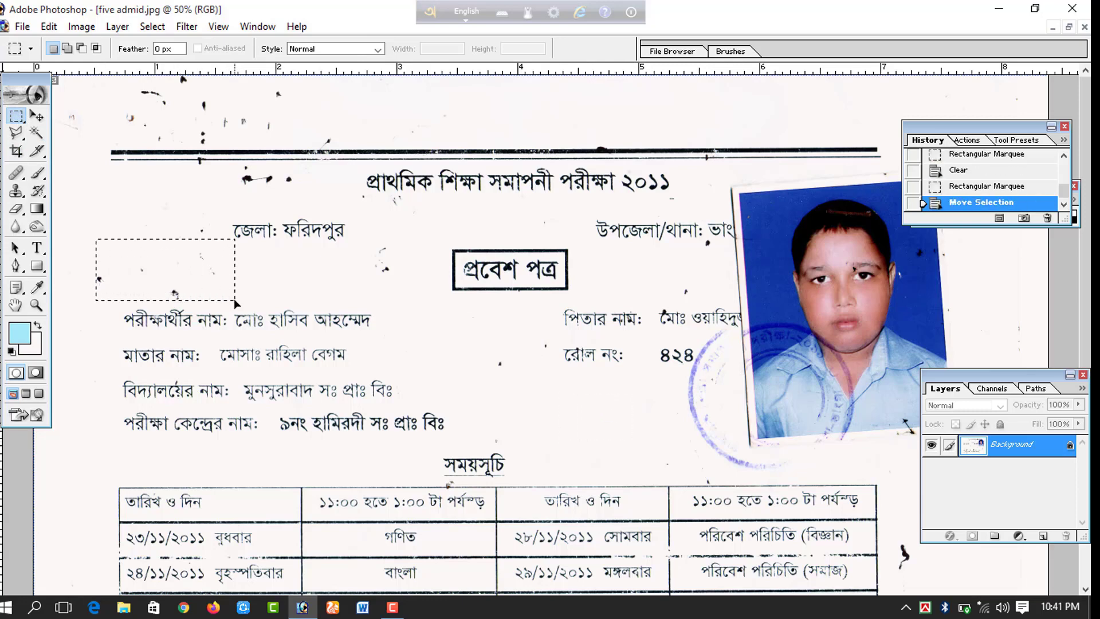
key(Delete)
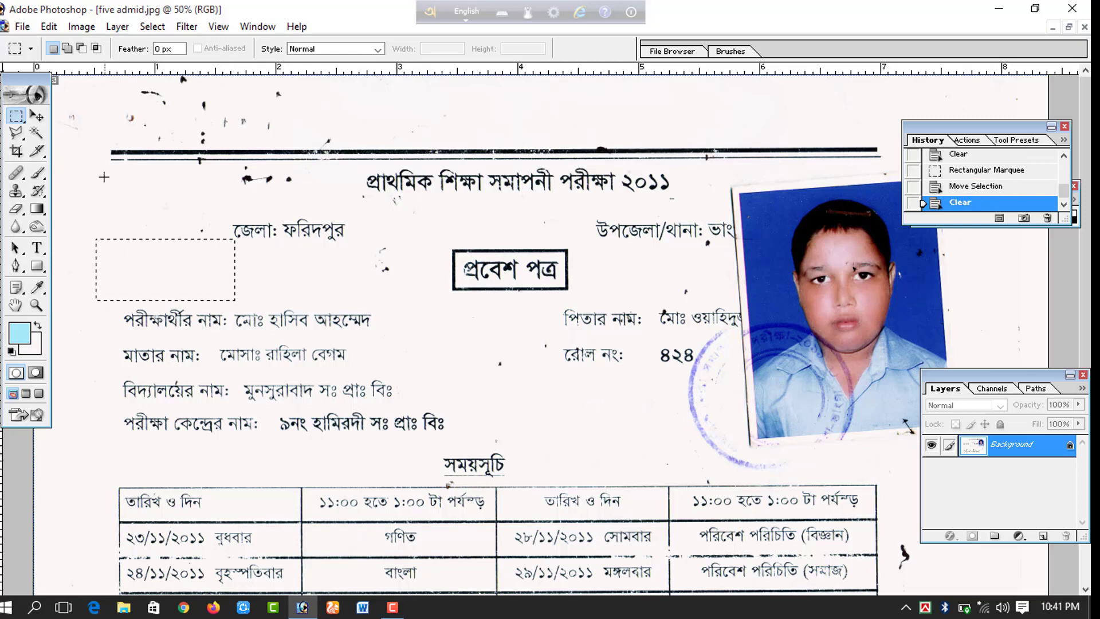
drag(312, 126, 337, 144)
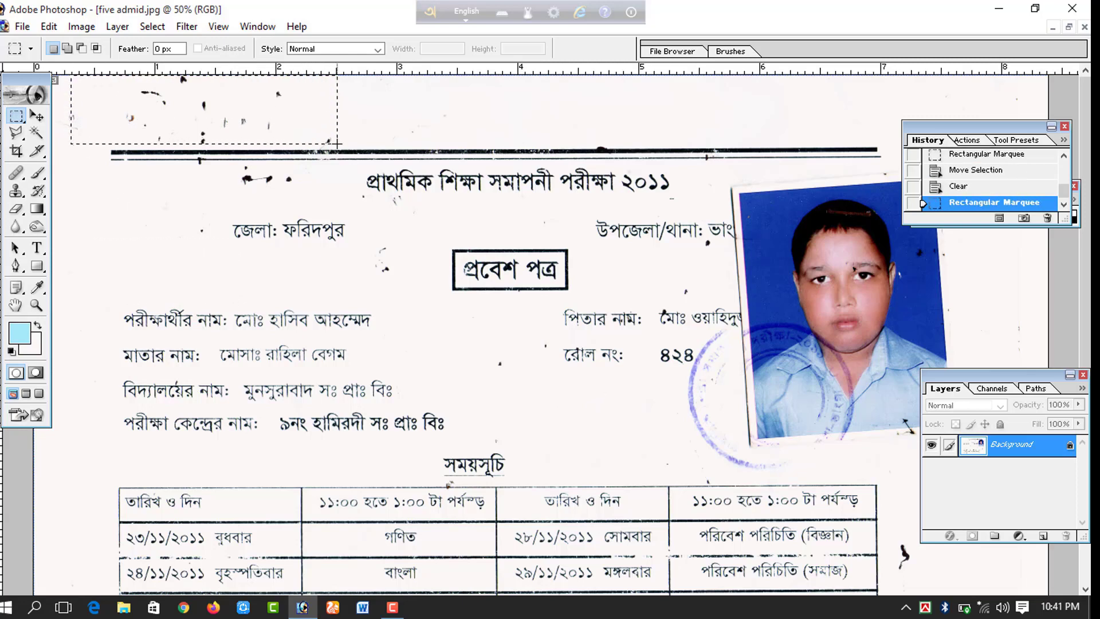
key(Delete)
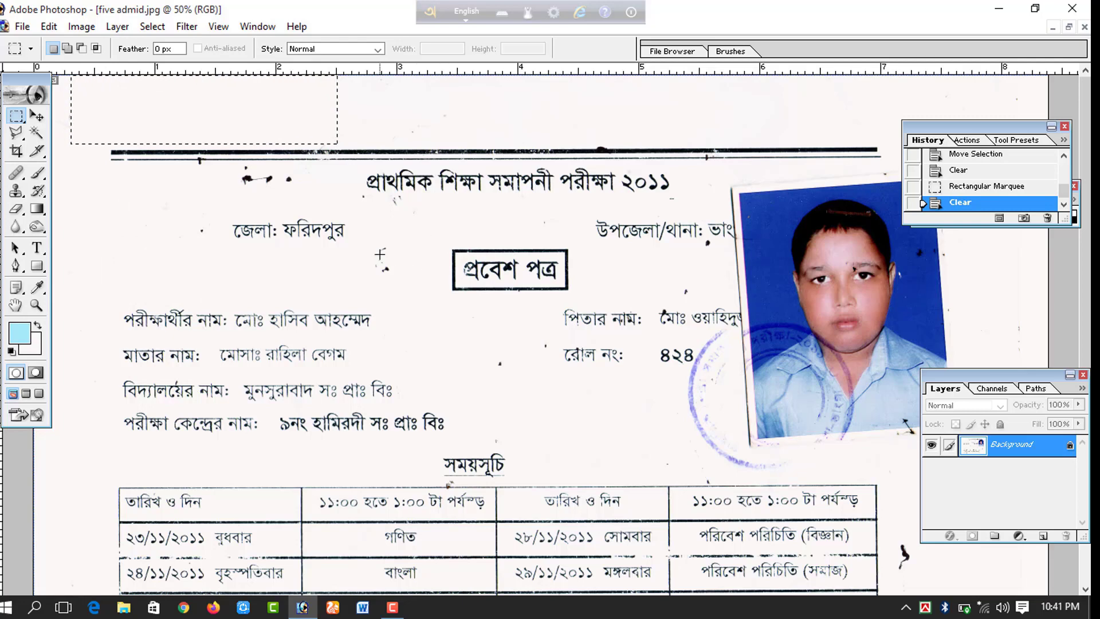
Step: Clear the specks beside the boxed title and the black marks beside the exam heading, using rectangular marquee selections
drag(364, 240, 406, 307)
key(Delete)
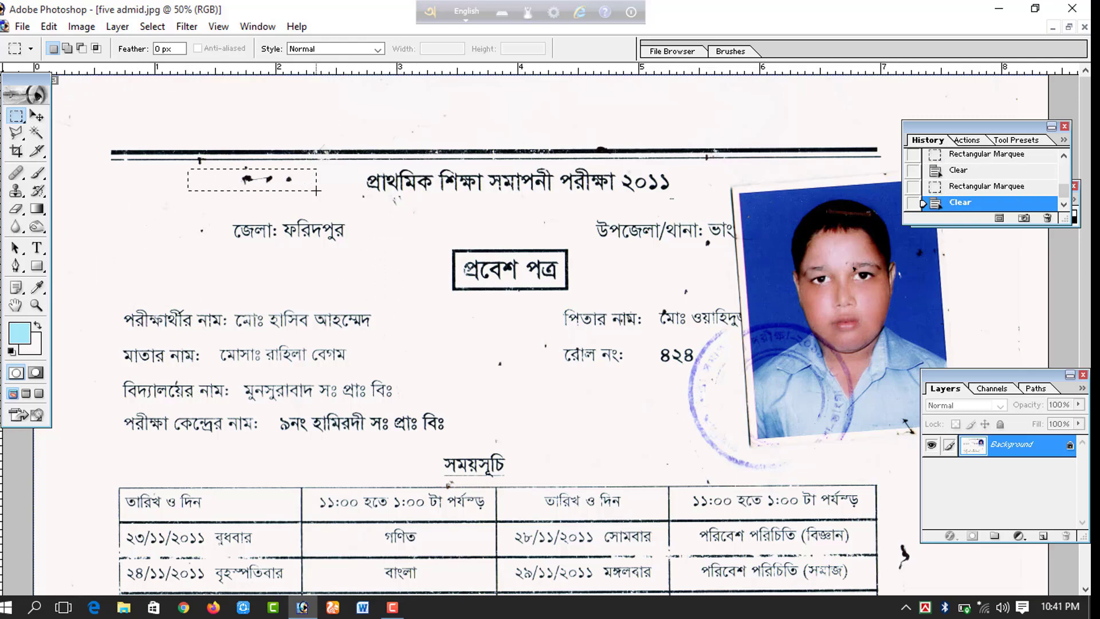
drag(316, 191, 316, 191)
key(Delete)
scroll(303, 190, down, 5)
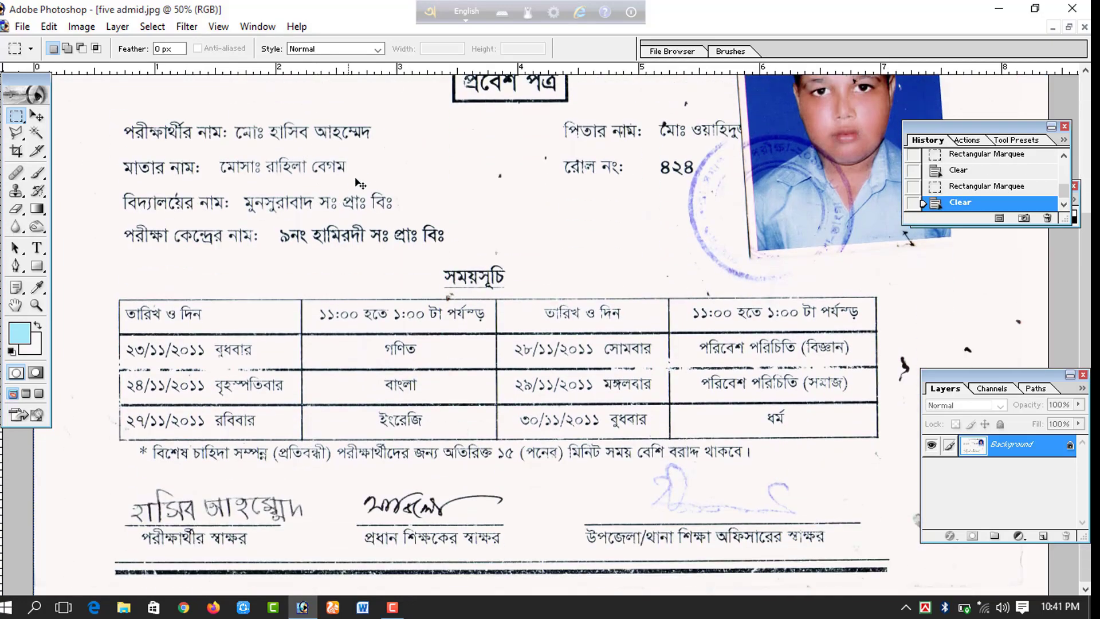
ctrl+alt+click(411, 174)
ctrl+alt+click(410, 174)
ctrl+click(411, 175)
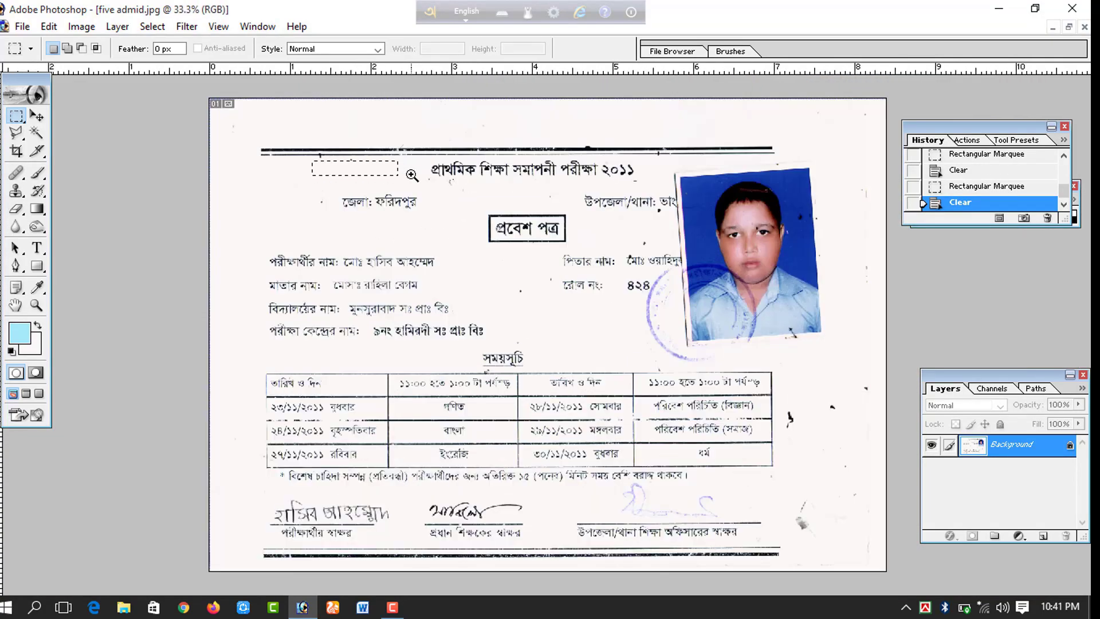
ctrl+click(412, 175)
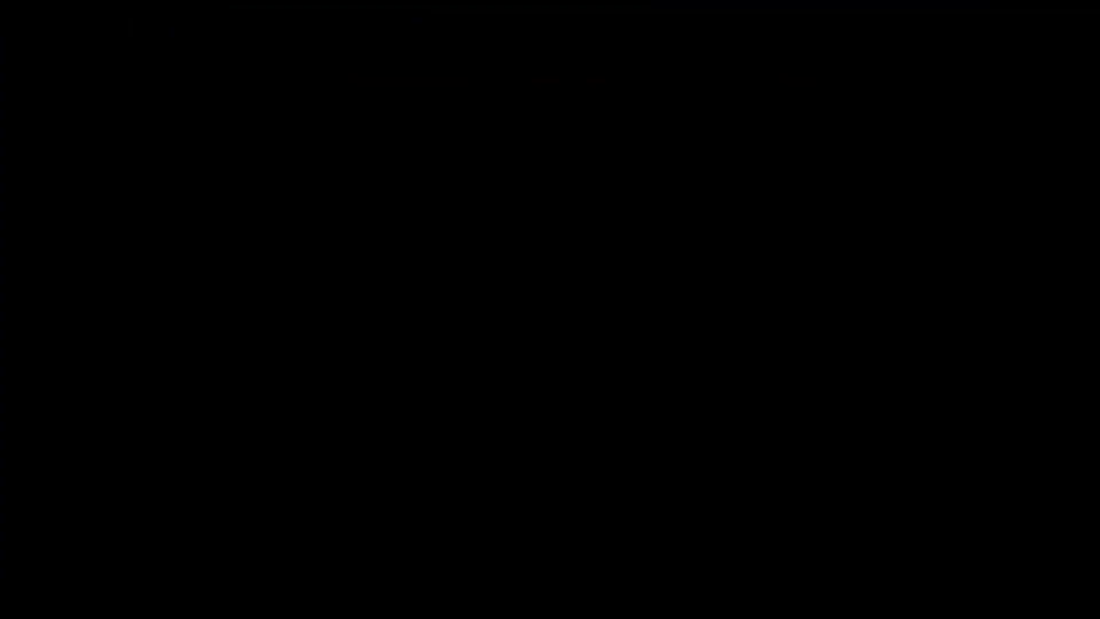